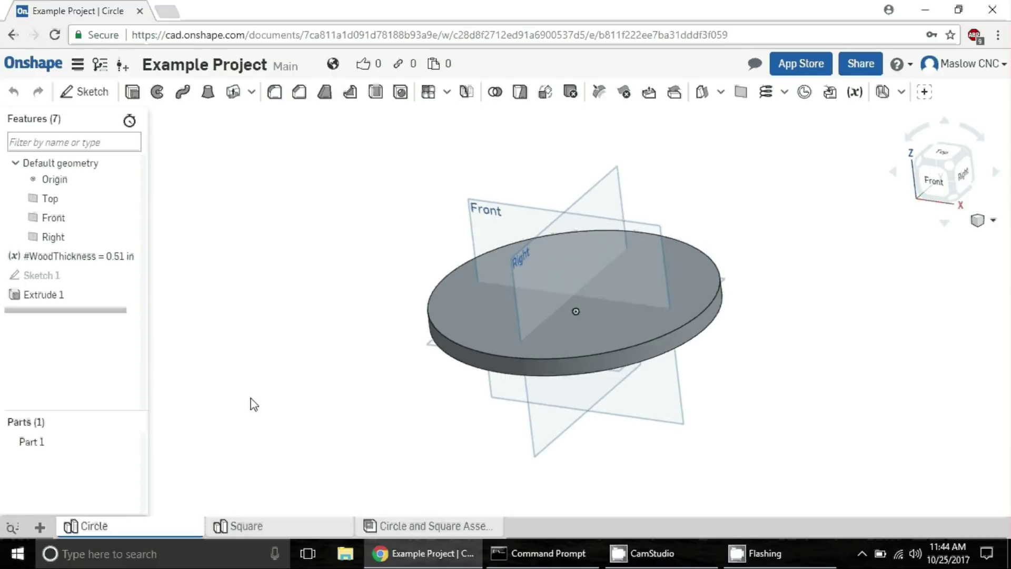
# Look over the Square part studio and the circle-and-square assembly in perspective
pyautogui.click(245, 527)
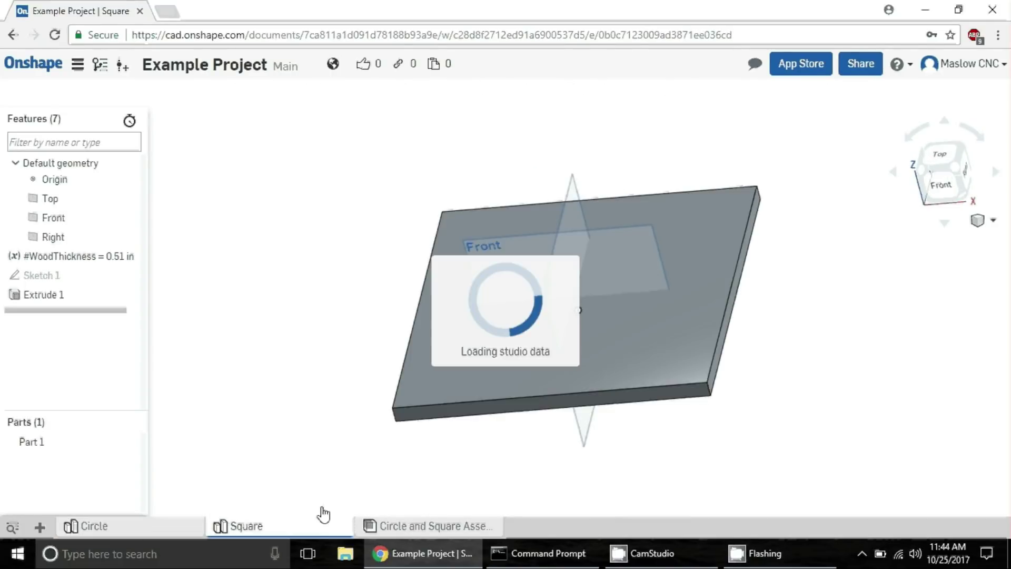
pyautogui.click(441, 529)
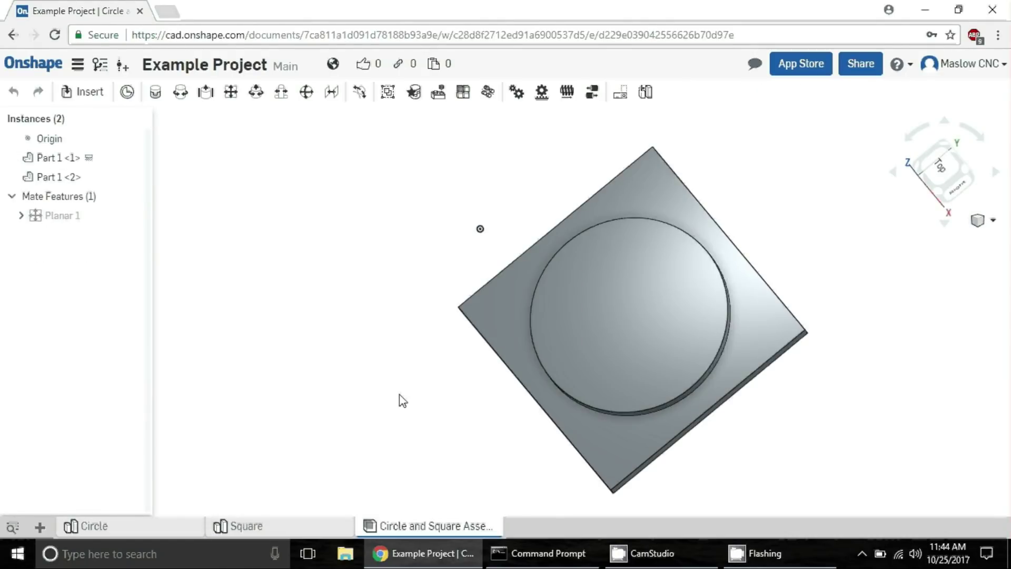
pyautogui.moveTo(399, 395); pyautogui.dragTo(432, 387, button='right')
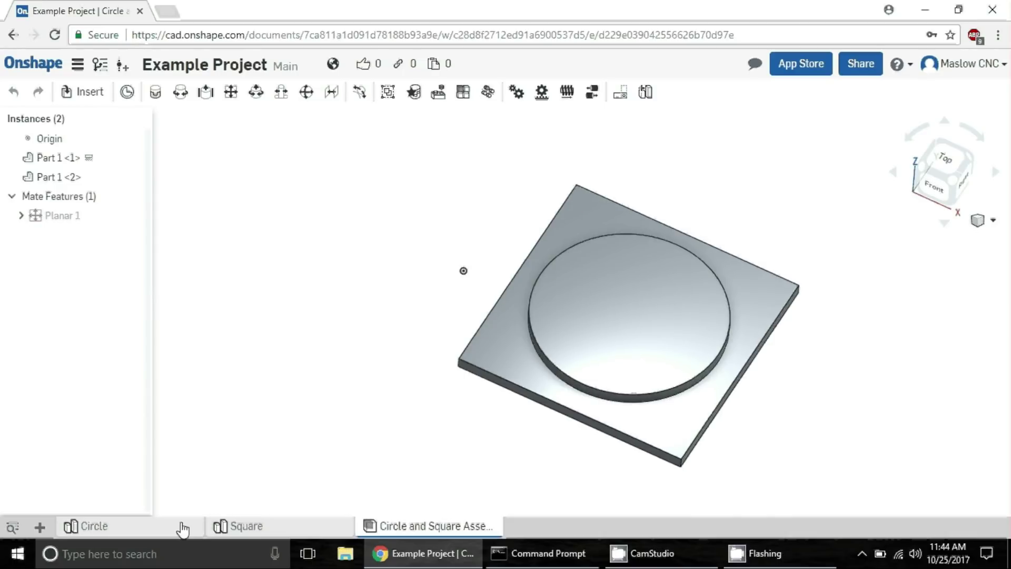
# Enlarge the circle's diameter dimension in Sketch 1 of the Circle part studio and accept the sketch
pyautogui.click(182, 529)
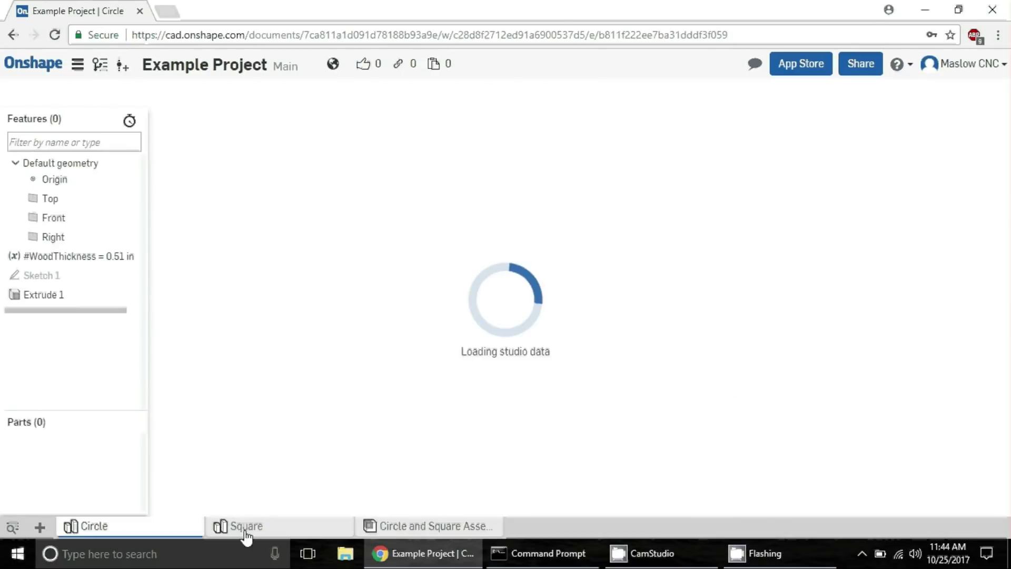
pyautogui.doubleClick(86, 277)
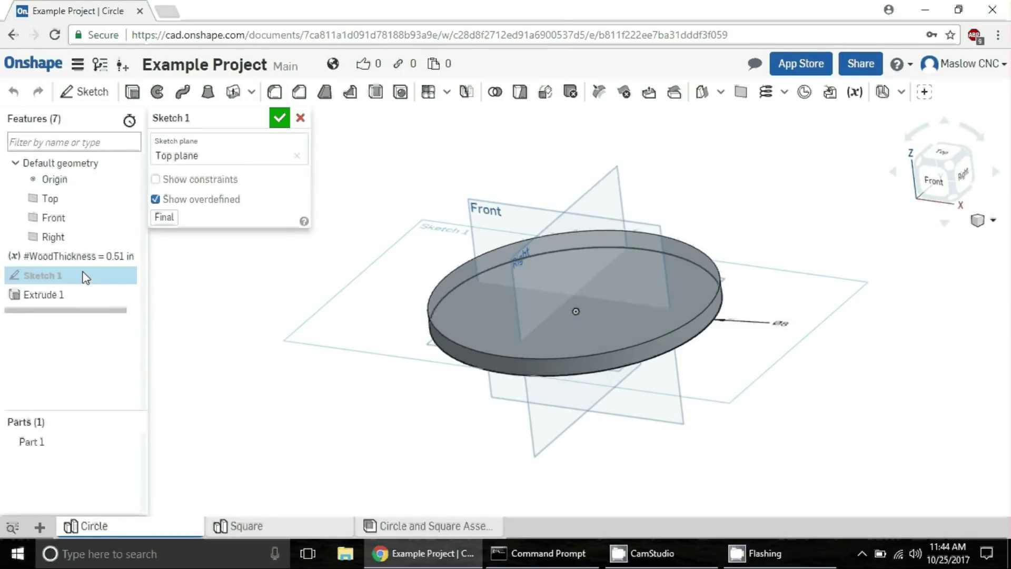
pyautogui.doubleClick(781, 323)
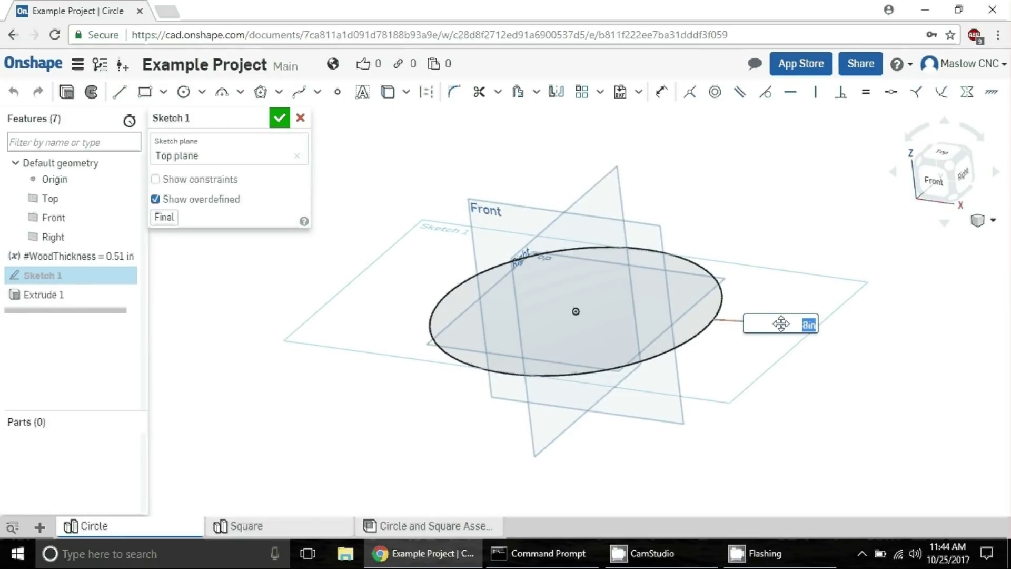
pyautogui.press('Escape')
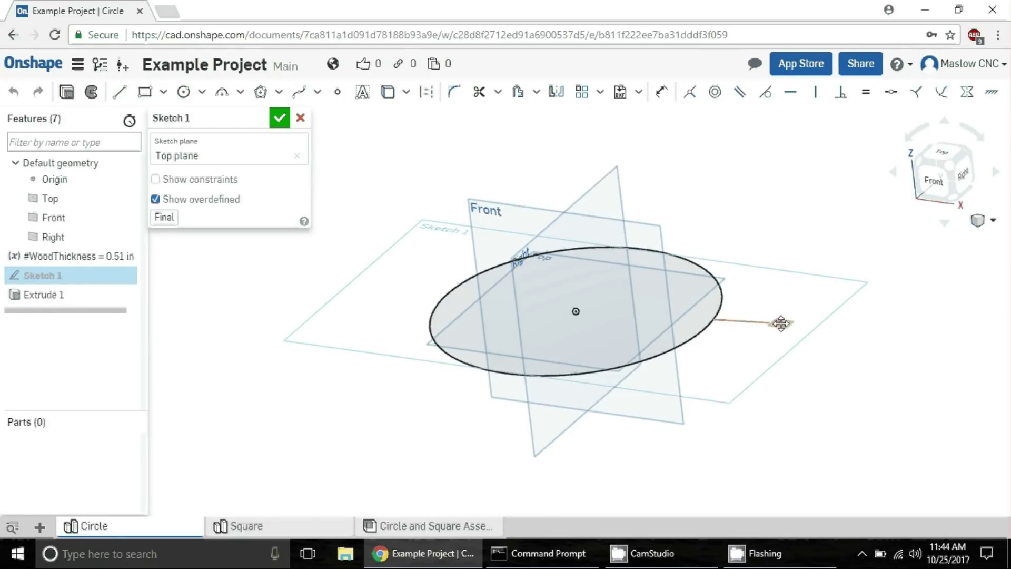
pyautogui.click(279, 118)
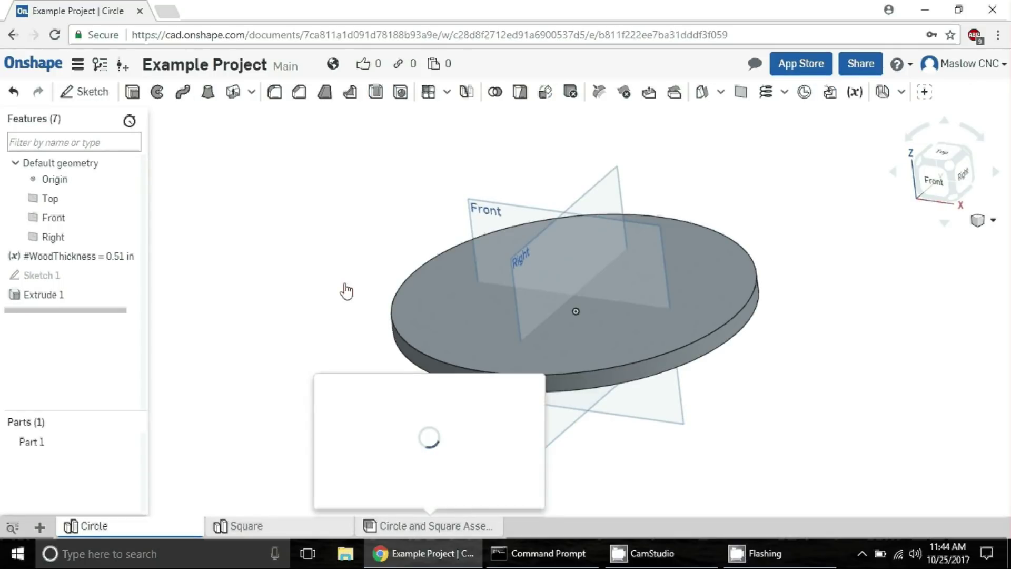
# Inspect the resized circle on the square plate in the circle-and-square assembly
pyautogui.click(400, 526)
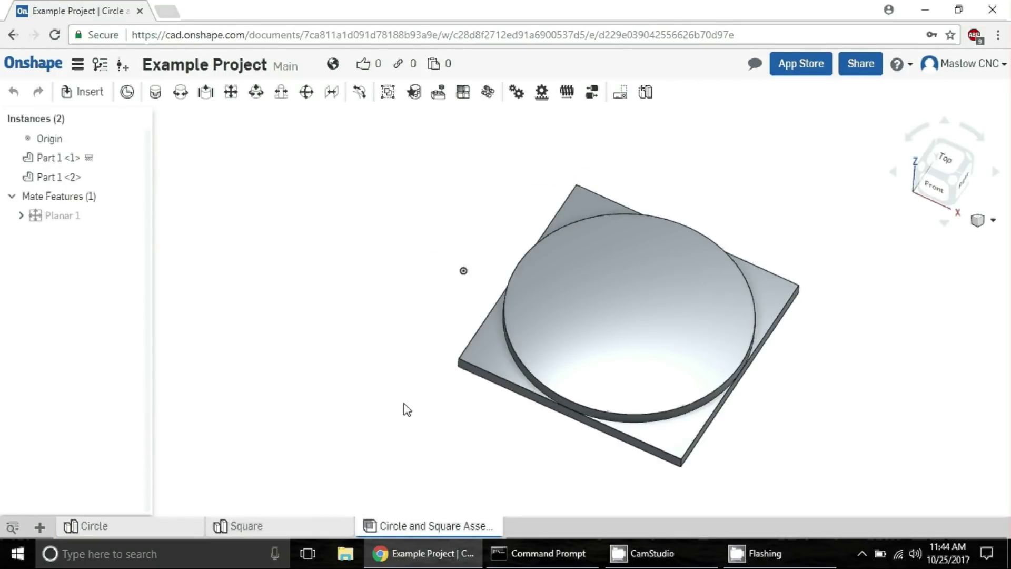
pyautogui.moveTo(320, 277)
pyautogui.mouseDown(button='right')
pyautogui.moveTo(346, 343)
pyautogui.moveTo(309, 279)
pyautogui.mouseUp(button='right')
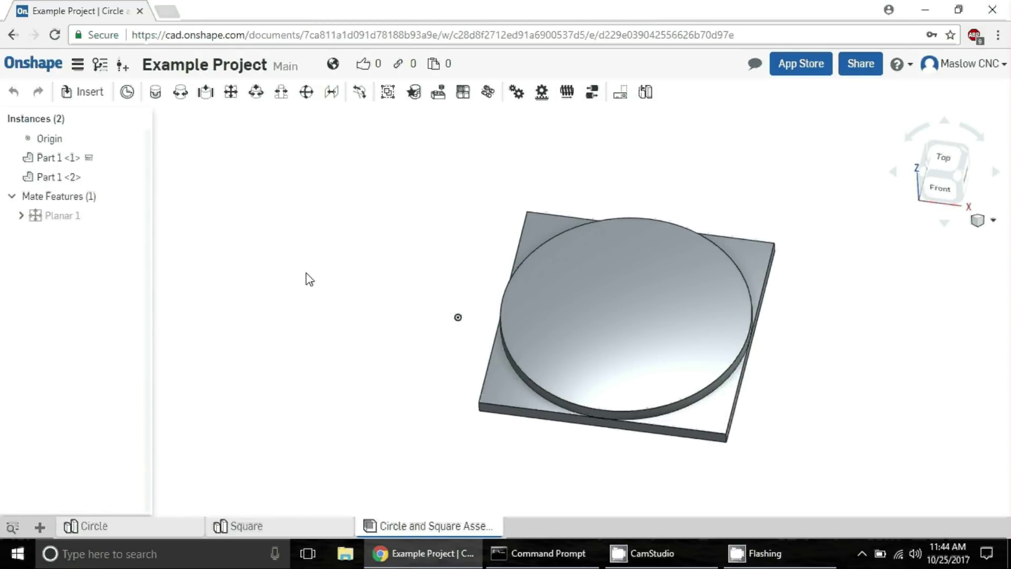
pyautogui.scroll(-1, 306, 273)
pyautogui.scroll(-1, 734, 413)
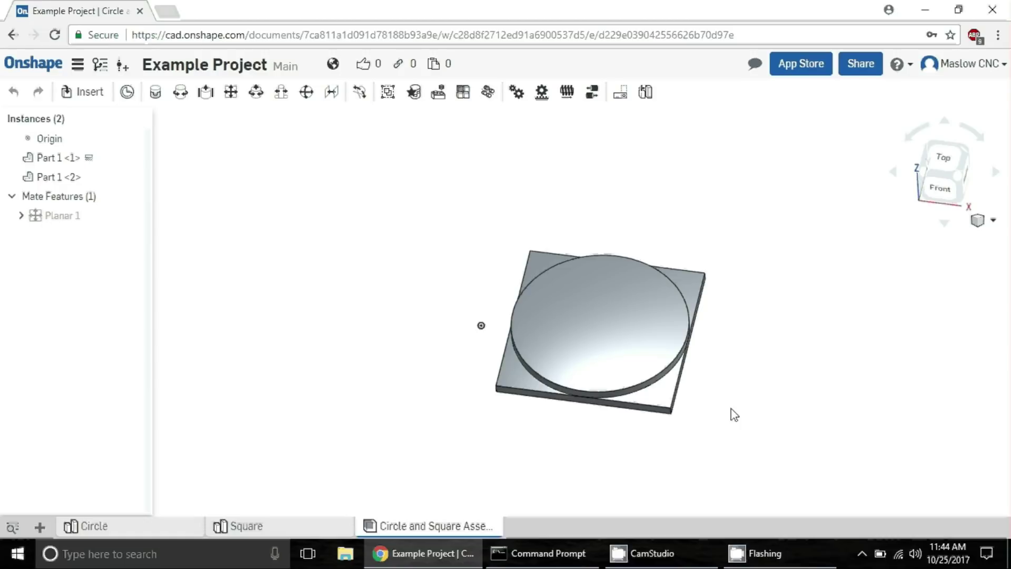
pyautogui.scroll(1, 737, 416)
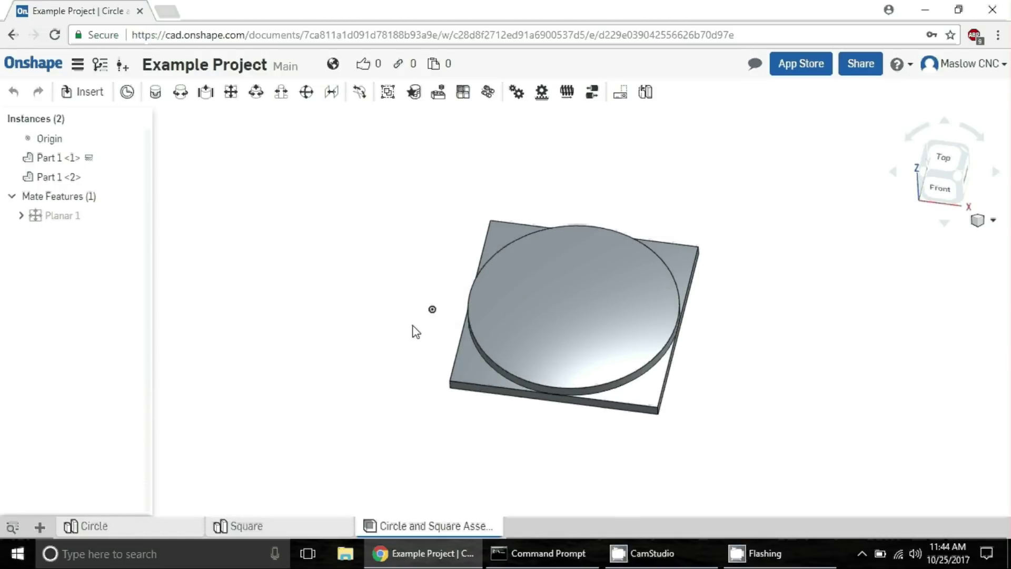
# Create a drawing from a custom ANSI template at size D in inches, with no border, titleblock or views
pyautogui.click(41, 527)
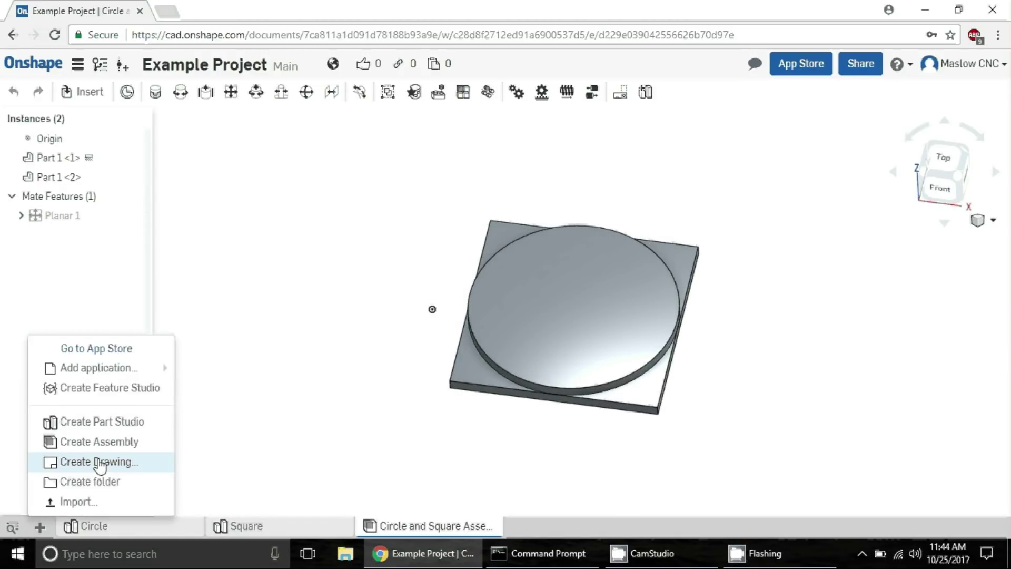
pyautogui.click(131, 472)
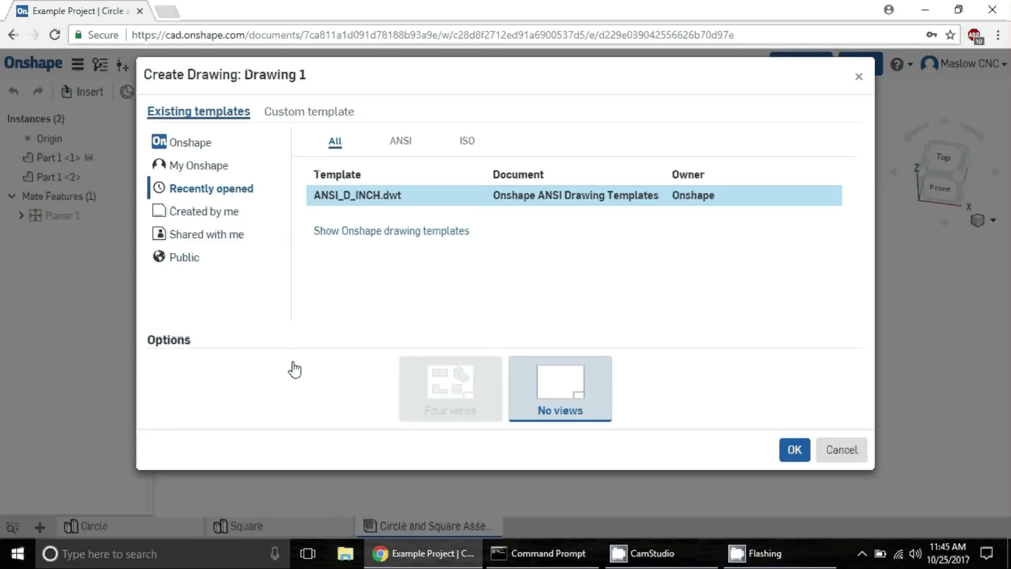
pyautogui.click(317, 112)
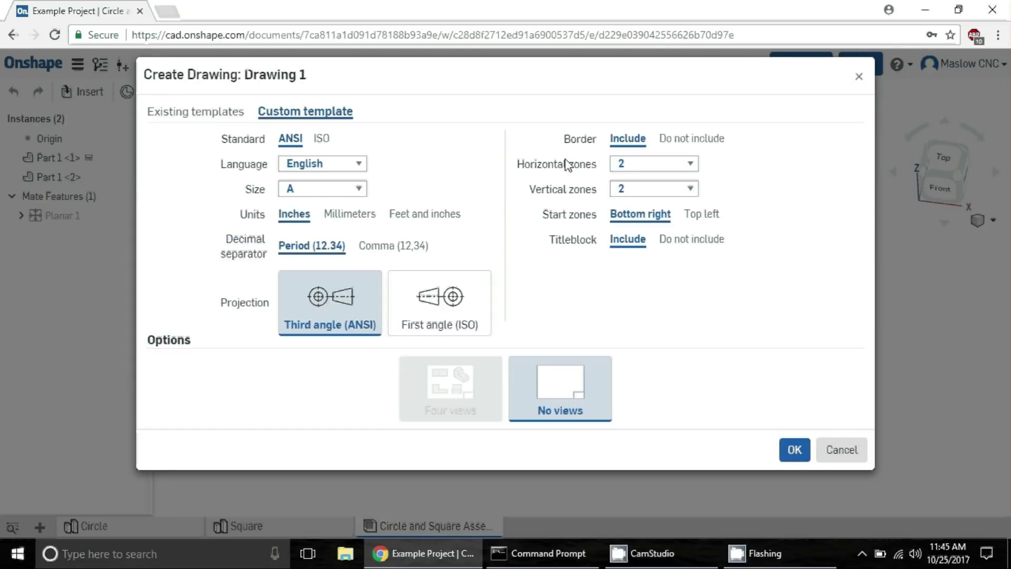
pyautogui.click(699, 140)
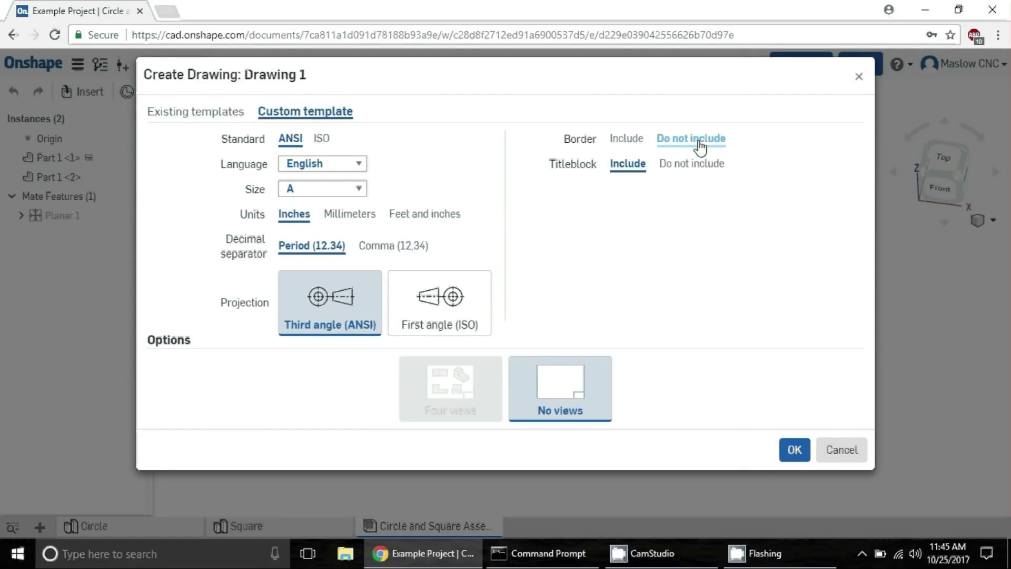
pyautogui.click(693, 165)
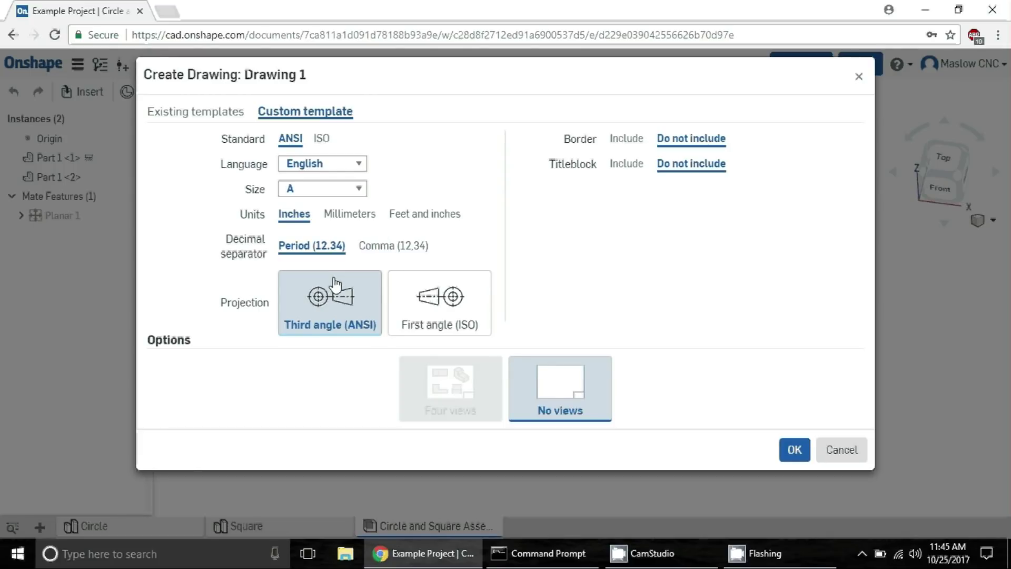
pyautogui.click(347, 189)
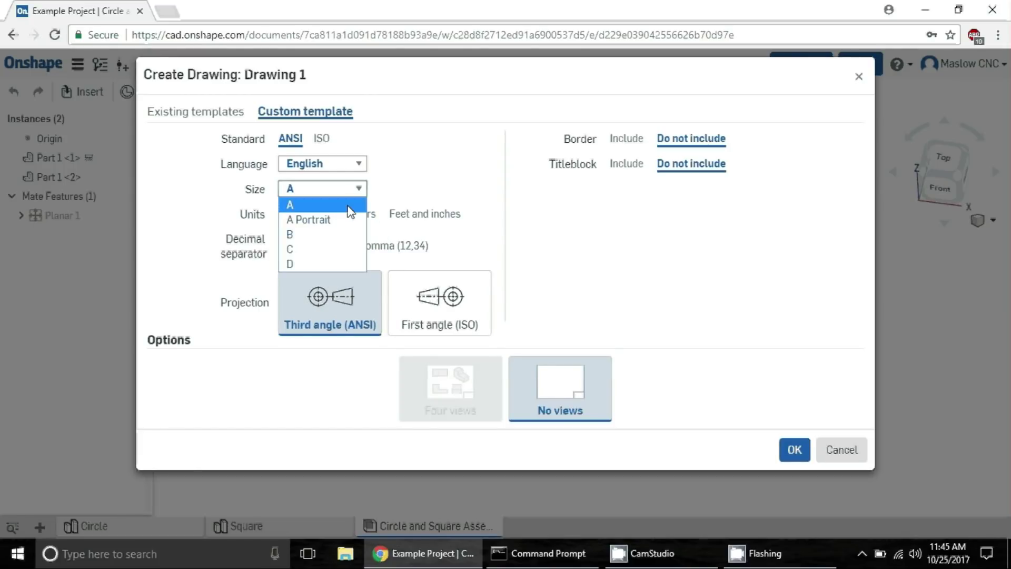
pyautogui.click(338, 262)
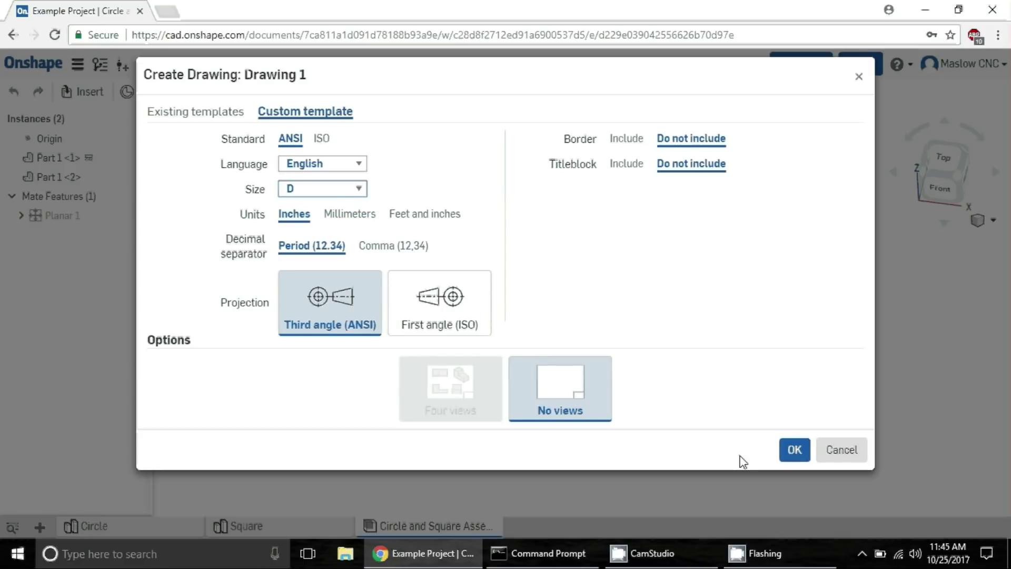
pyautogui.click(792, 457)
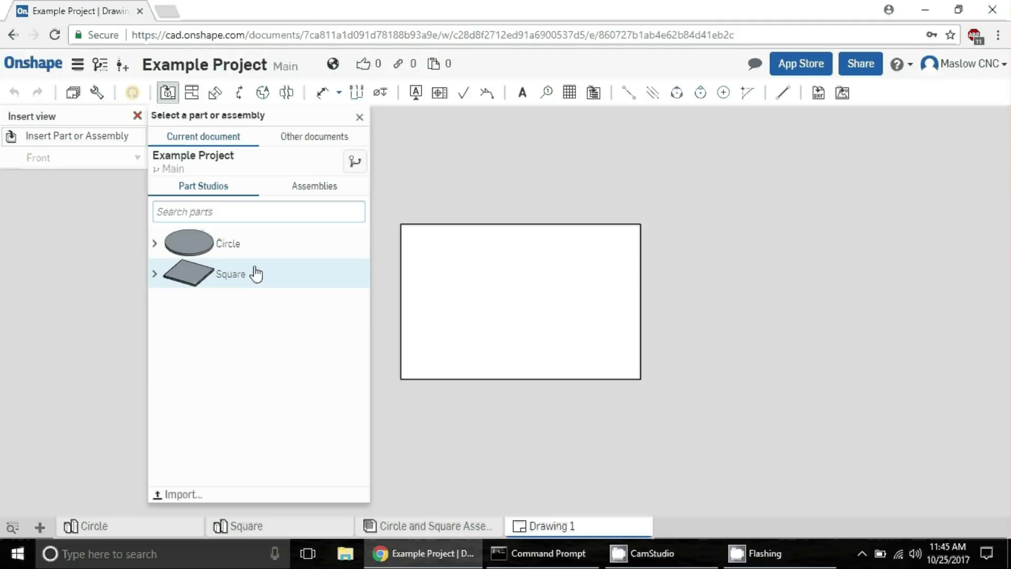
# Insert a Top view of the Circle part studio in the upper-left area of the drawing sheet
pyautogui.click(256, 274)
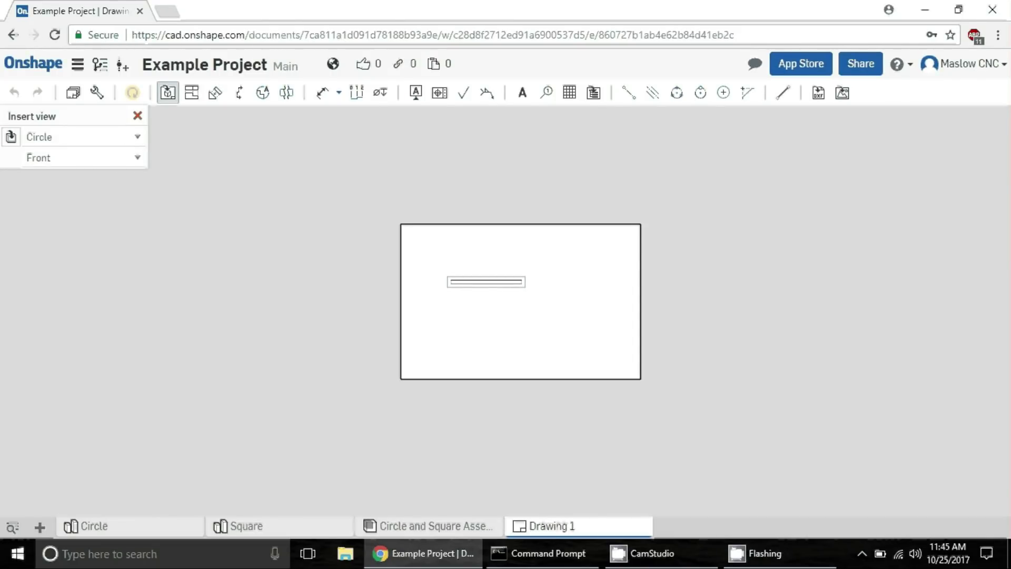
pyautogui.click(55, 164)
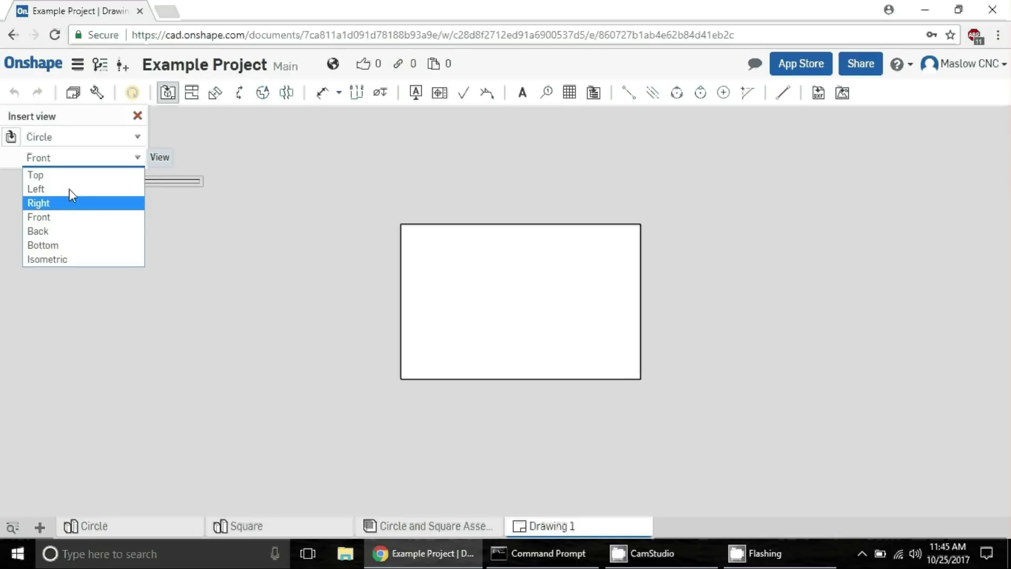
pyautogui.click(67, 175)
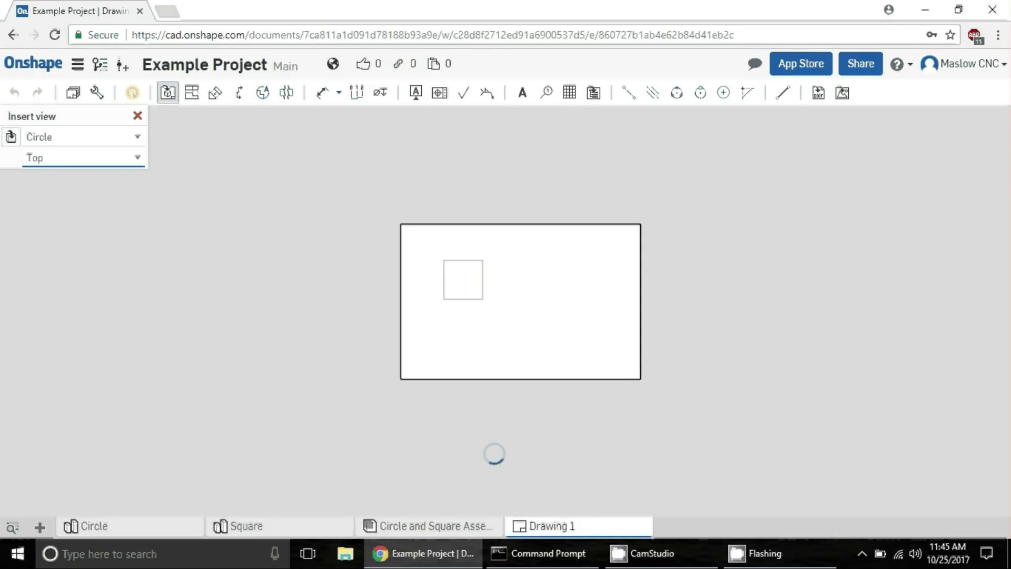
pyautogui.click(439, 274)
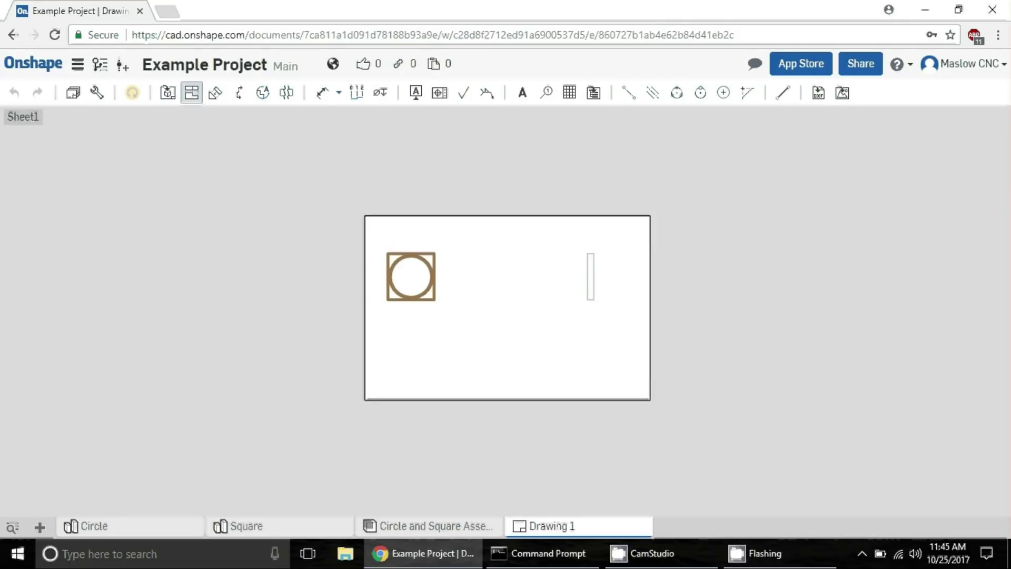
# Insert a Top view of the Square part studio beside the circle on the sheet and end view placement
pyautogui.scroll(1, 590, 266)
pyautogui.click(167, 93)
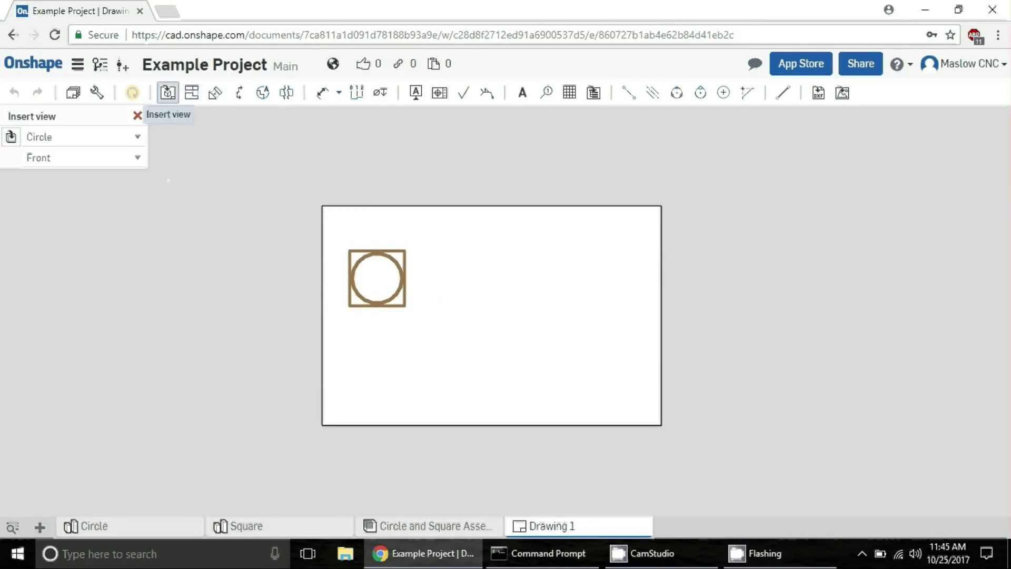
pyautogui.click(11, 140)
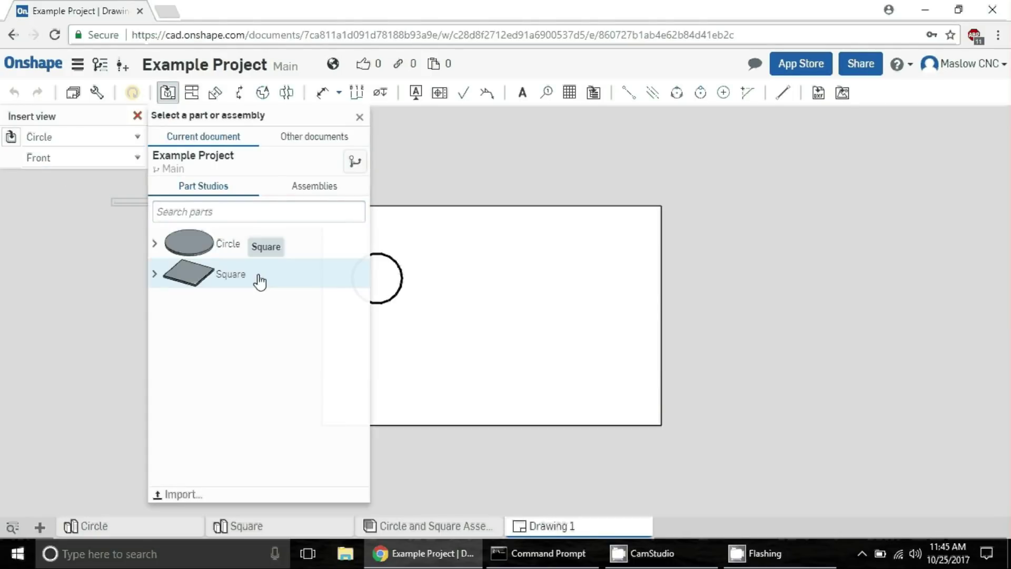
pyautogui.click(259, 282)
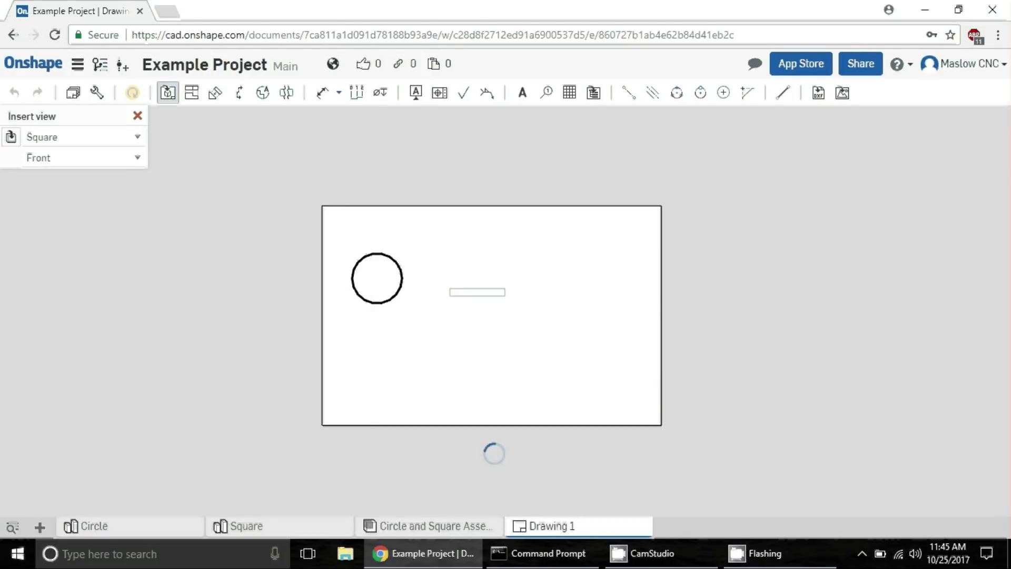
pyautogui.click(122, 163)
pyautogui.click(124, 175)
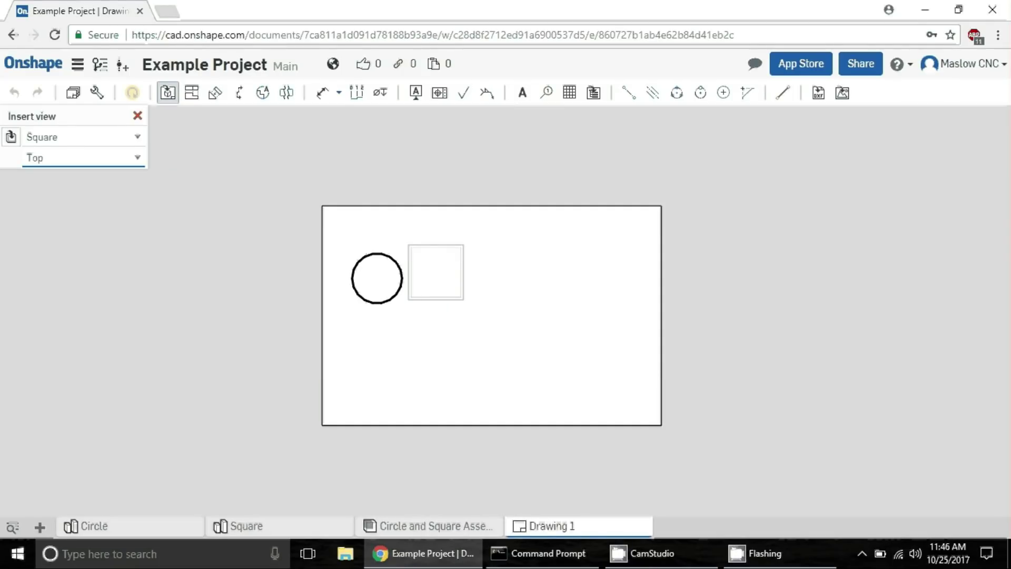
pyautogui.click(434, 278)
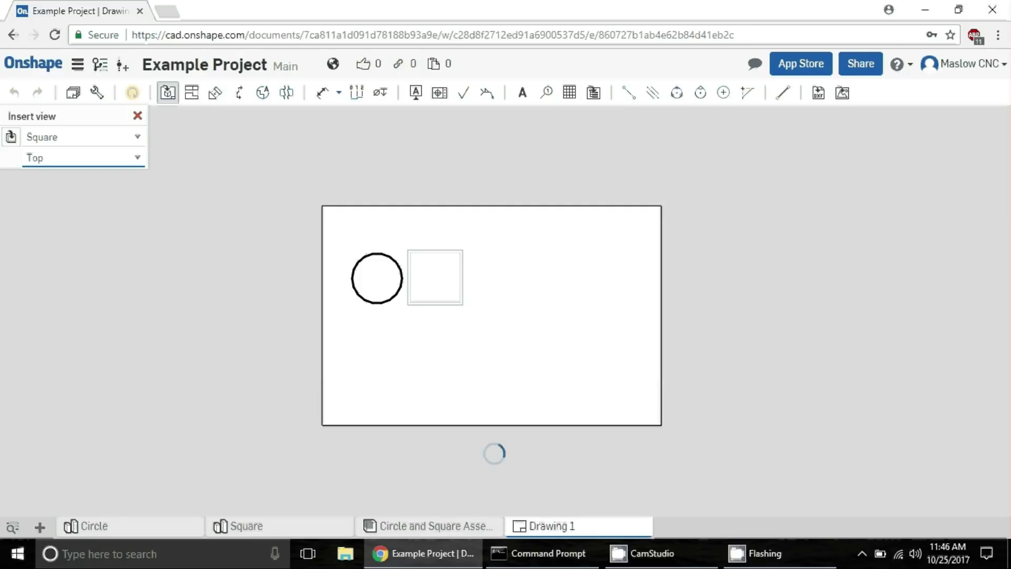
pyautogui.press('Escape')
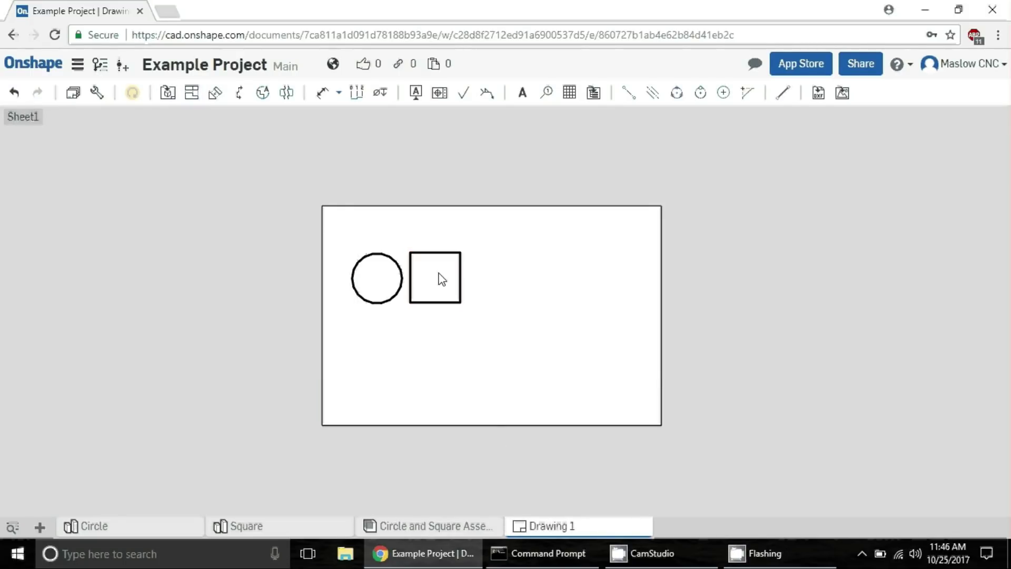
# Set the drawing sheet's scale to 1:1 in its sheet properties
pyautogui.scroll(3, 441, 279)
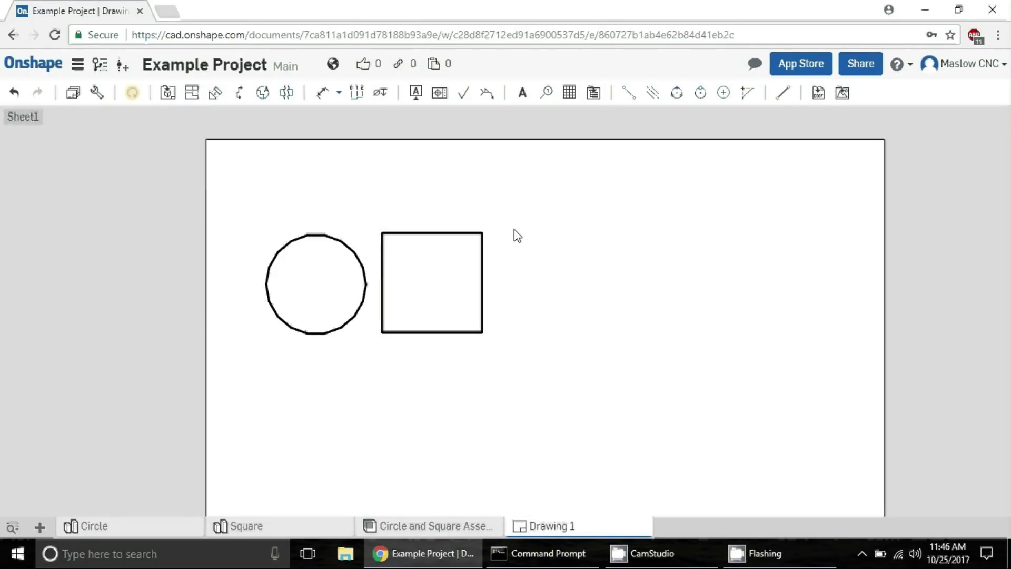
pyautogui.rightClick(596, 286)
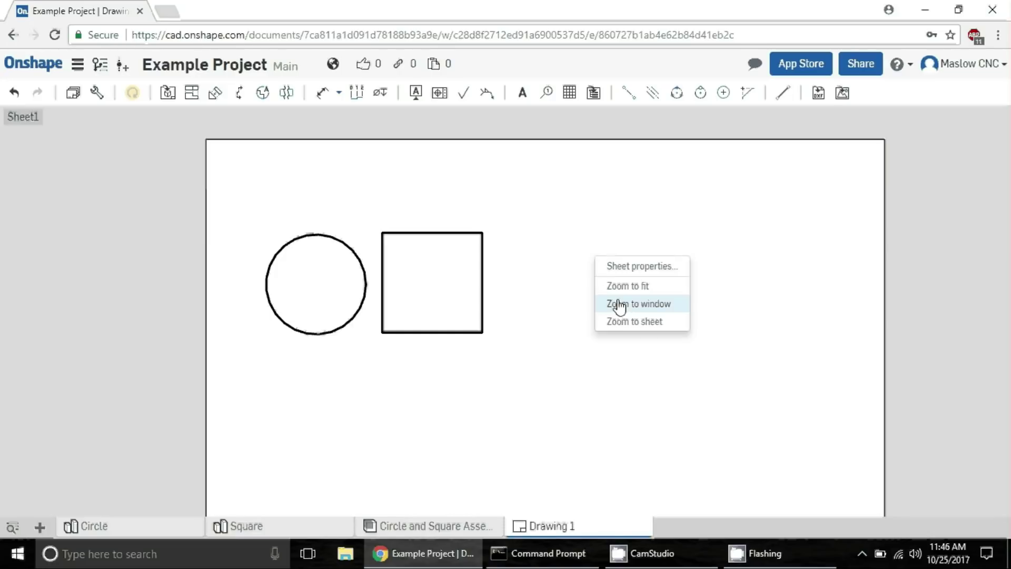
pyautogui.click(649, 267)
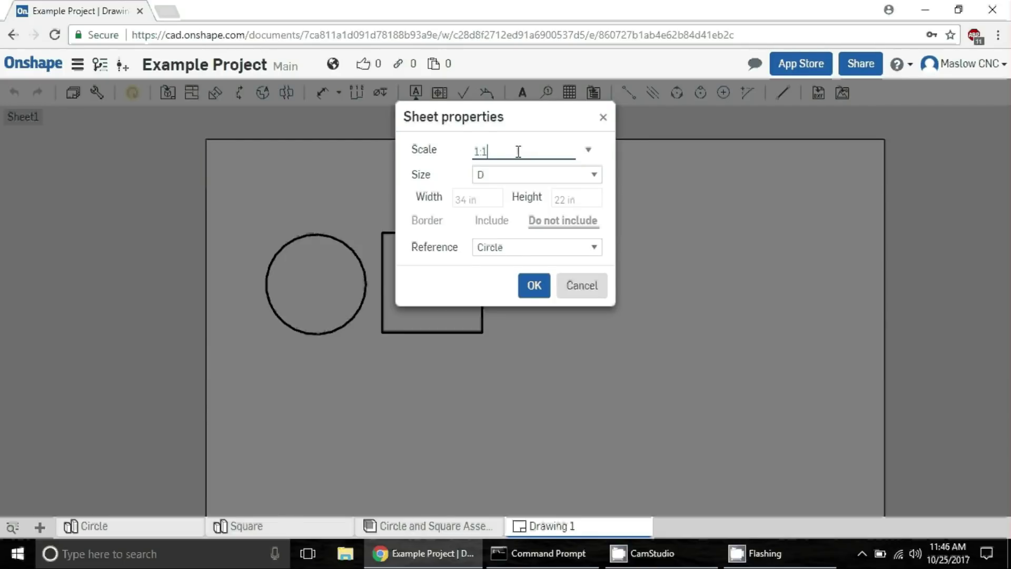
pyautogui.click(529, 287)
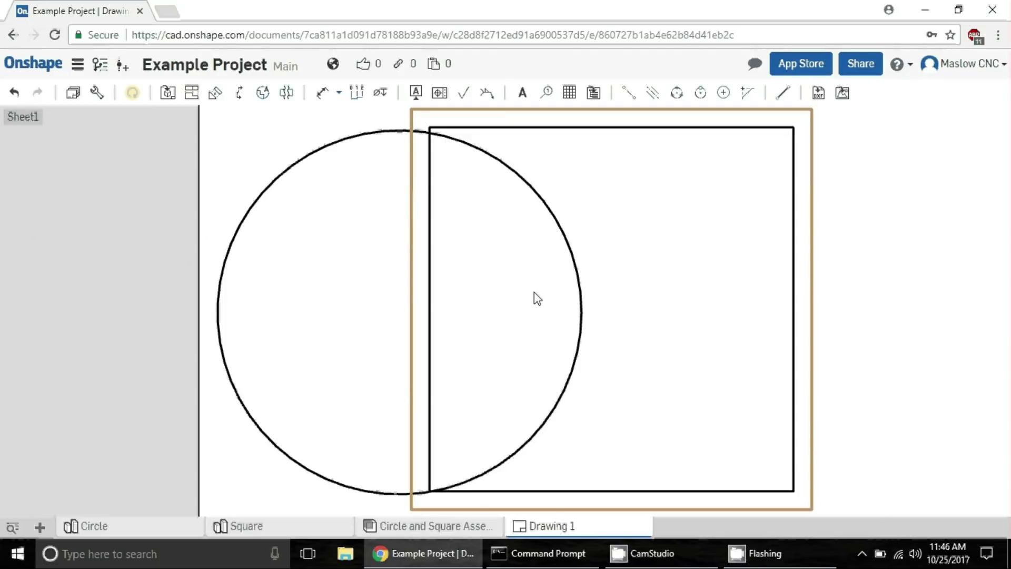
pyautogui.scroll(-3, 558, 341)
pyautogui.scroll(-3, 558, 341)
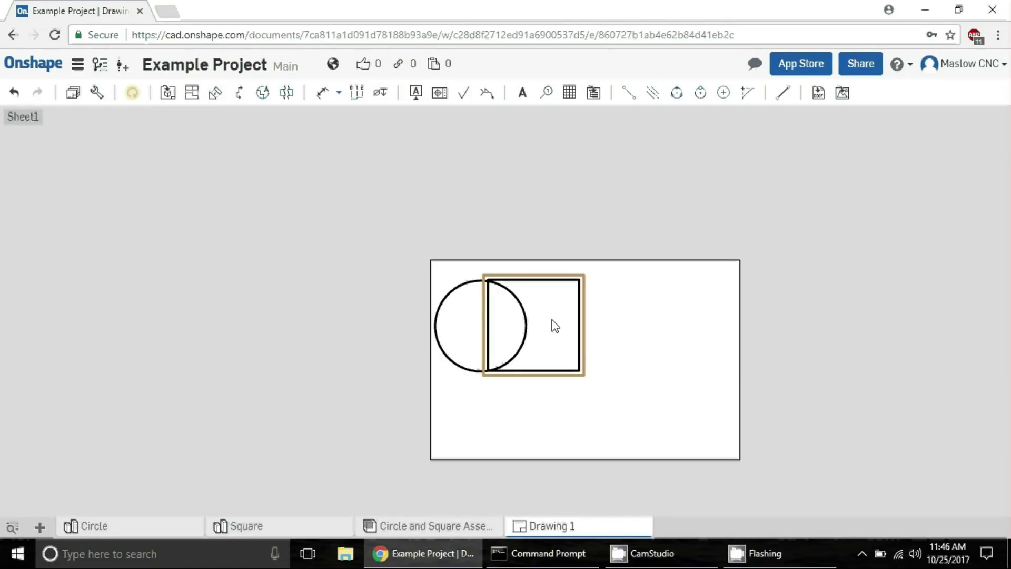
# Move the square view clear of the circle on its right side, and shift the circle view slightly inward from the sheet's left edge
pyautogui.moveTo(580, 330); pyautogui.dragTo(634, 334)
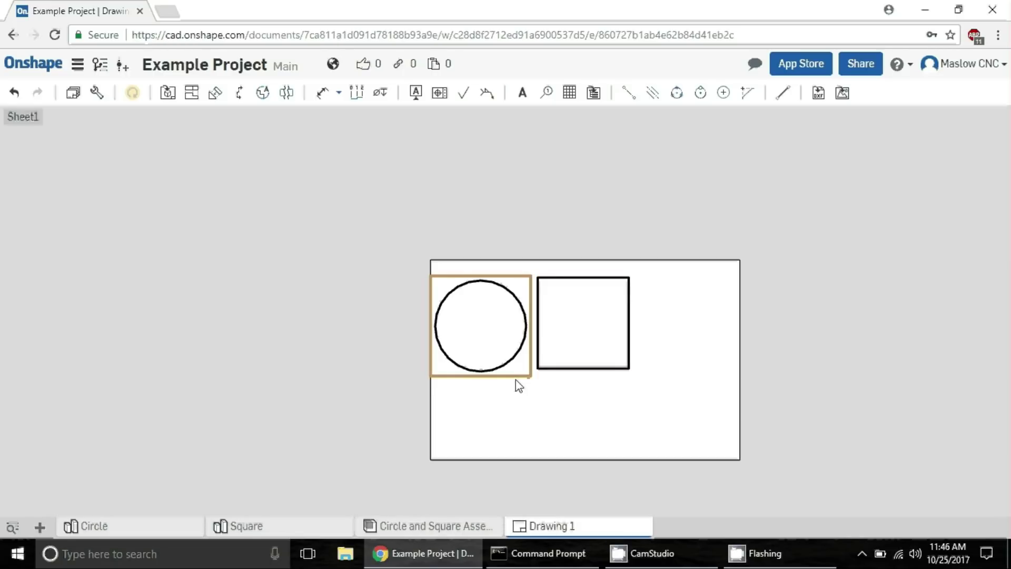
pyautogui.click(521, 376)
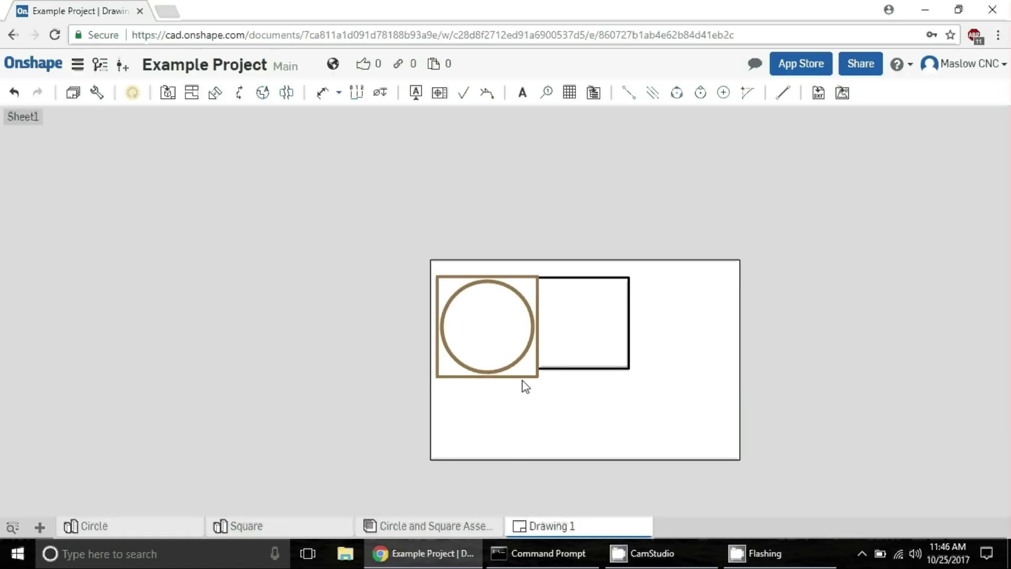
pyautogui.click(524, 384)
# Change the drawing sheet to a custom size with a width of 100 in and a height of 100 in
pyautogui.rightClick(665, 340)
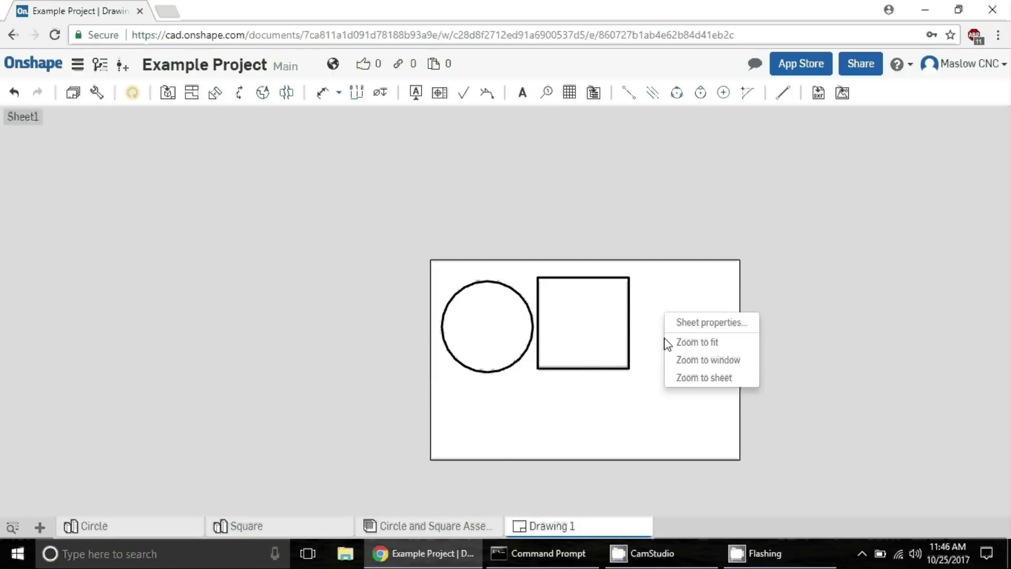
pyautogui.click(699, 359)
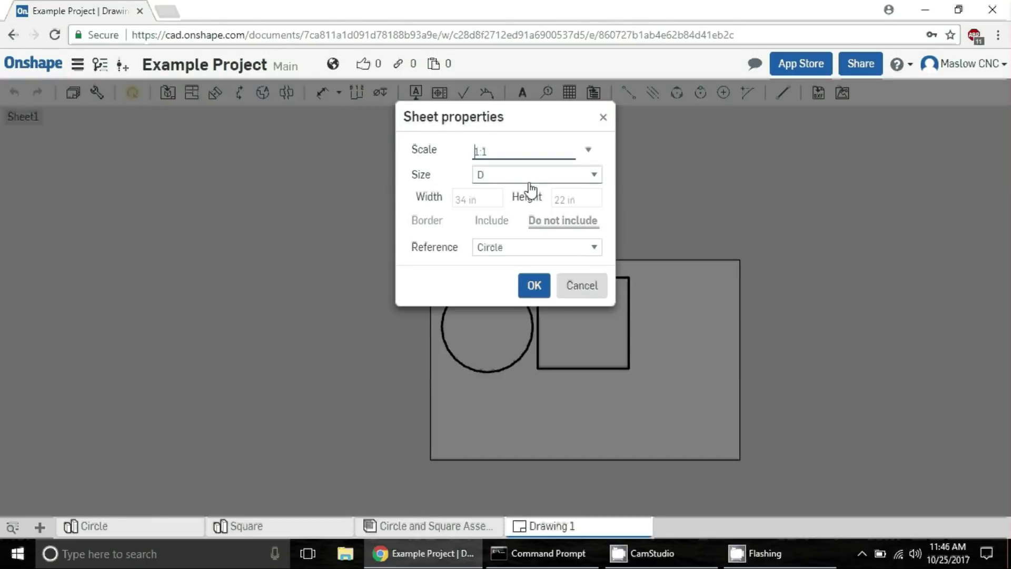
pyautogui.click(530, 183)
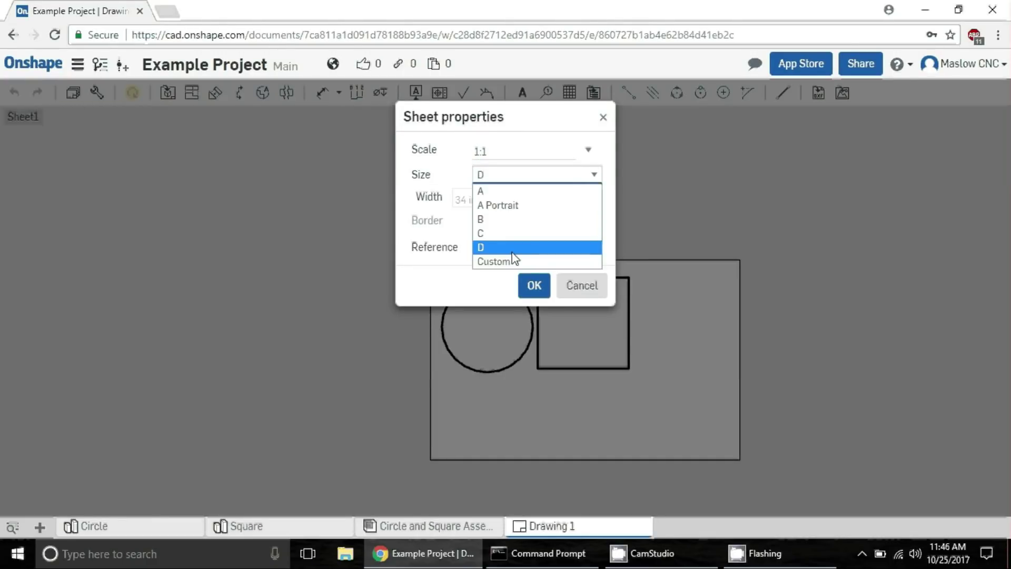
pyautogui.click(495, 261)
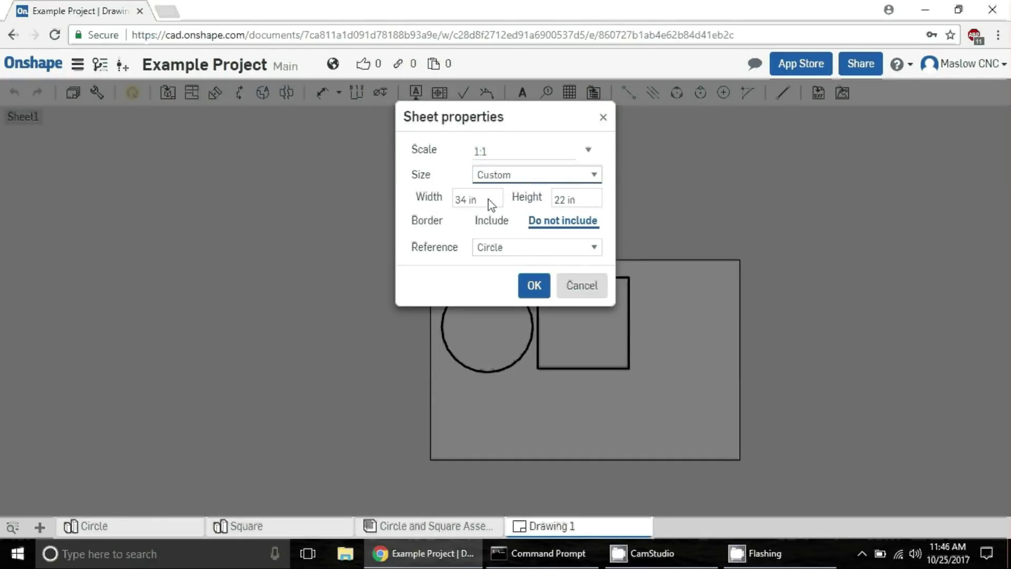
pyautogui.click(475, 199)
pyautogui.moveTo(474, 199); pyautogui.dragTo(453, 202)
pyautogui.write('1000')
pyautogui.press('BackSpace')
pyautogui.write('in')
pyautogui.click(551, 200)
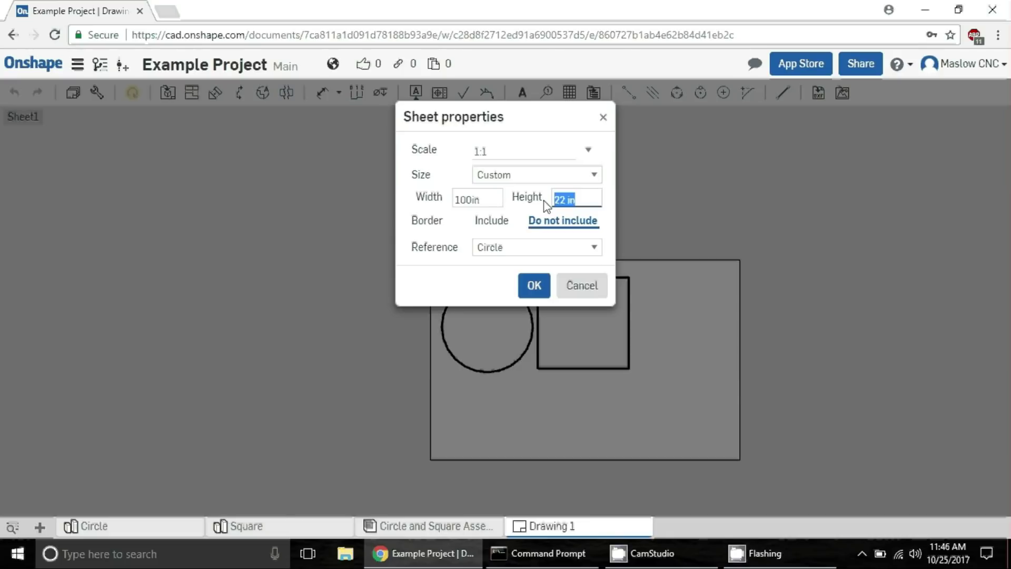
pyautogui.write('100in')
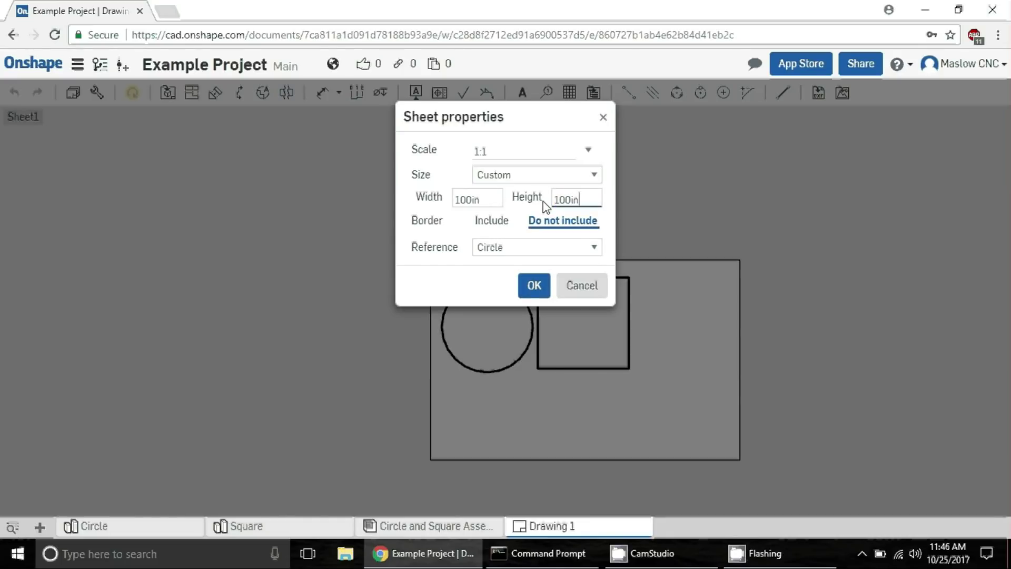
pyautogui.click(534, 287)
# Shift the square view slightly to the right to leave a small gap between it and the circle
pyautogui.scroll(-10, 407, 358)
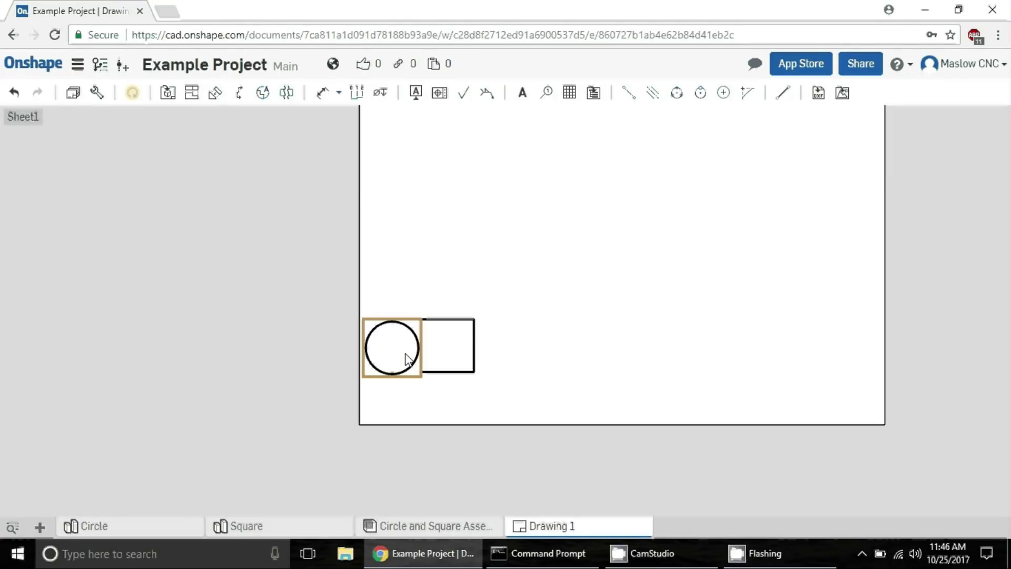
pyautogui.scroll(3, 469, 358)
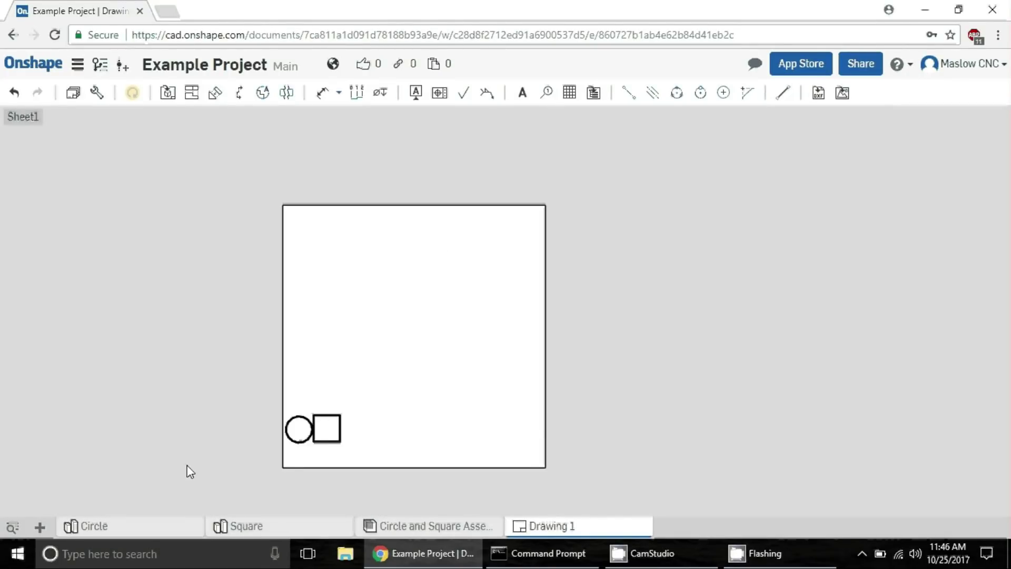
pyautogui.scroll(5, 319, 436)
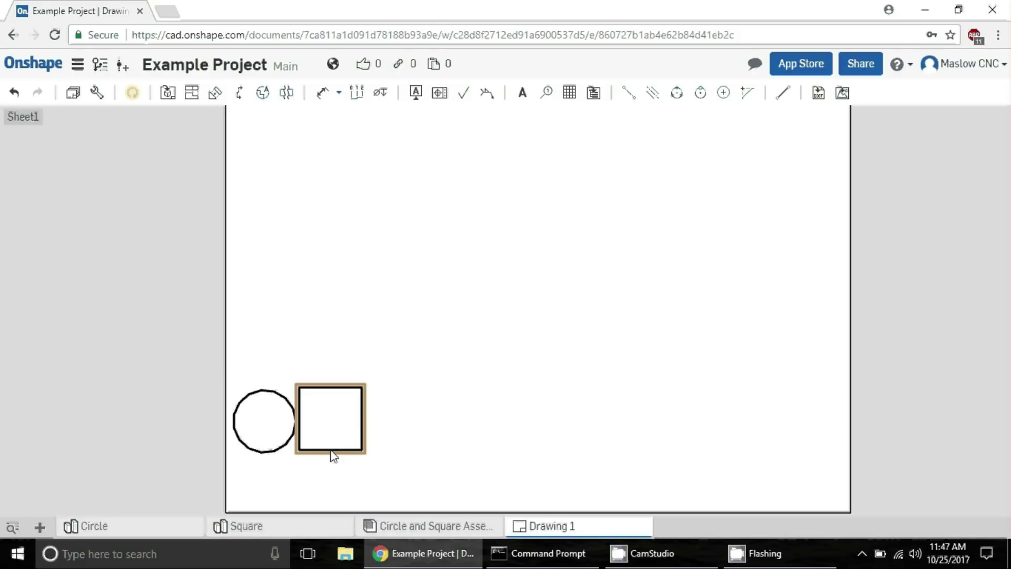
pyautogui.click(337, 458)
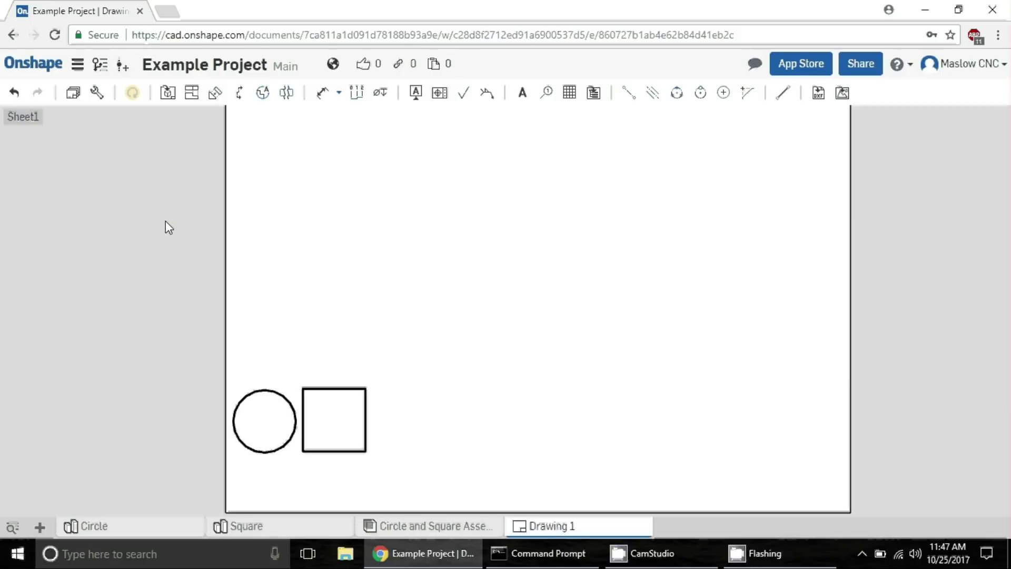
# Export Drawing 1 as a Release 13 DXF download with the file name Test File
pyautogui.rightClick(562, 533)
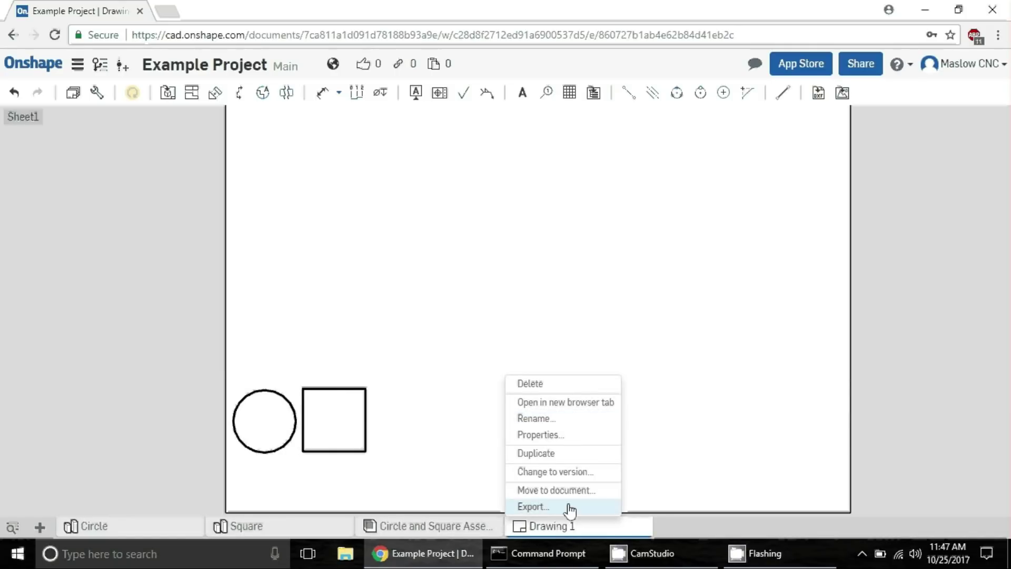
pyautogui.click(570, 507)
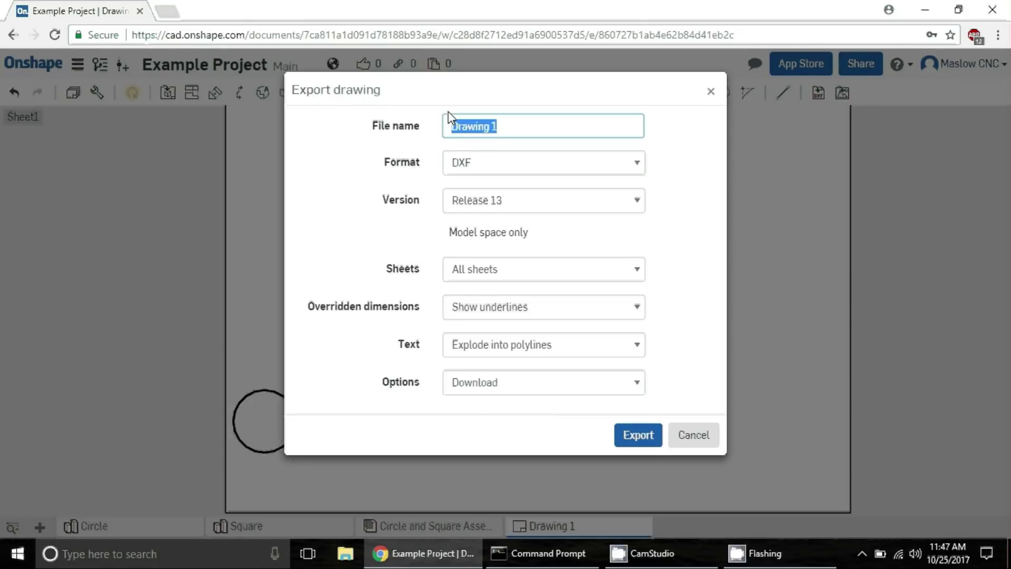
pyautogui.click(509, 207)
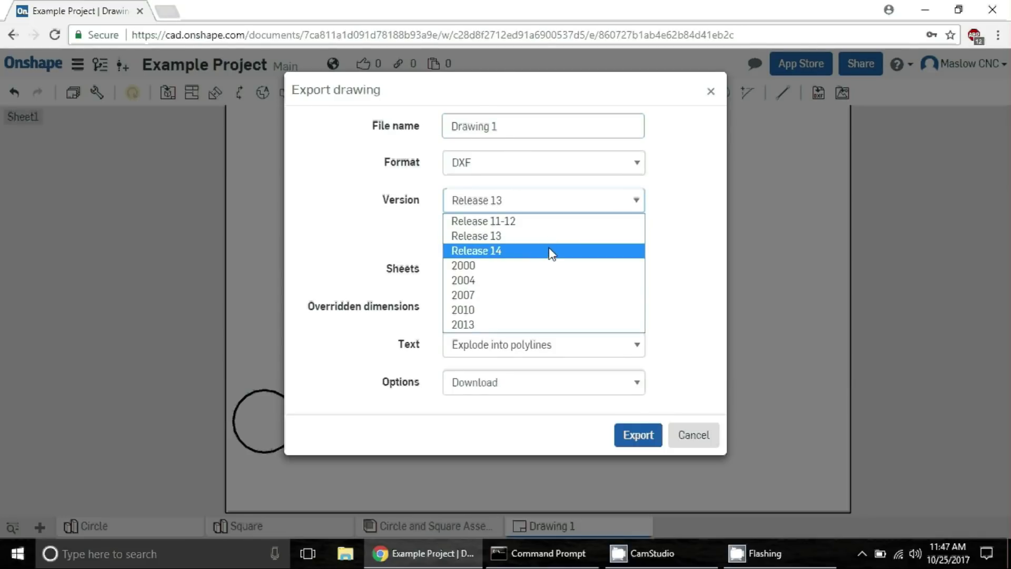
pyautogui.click(709, 238)
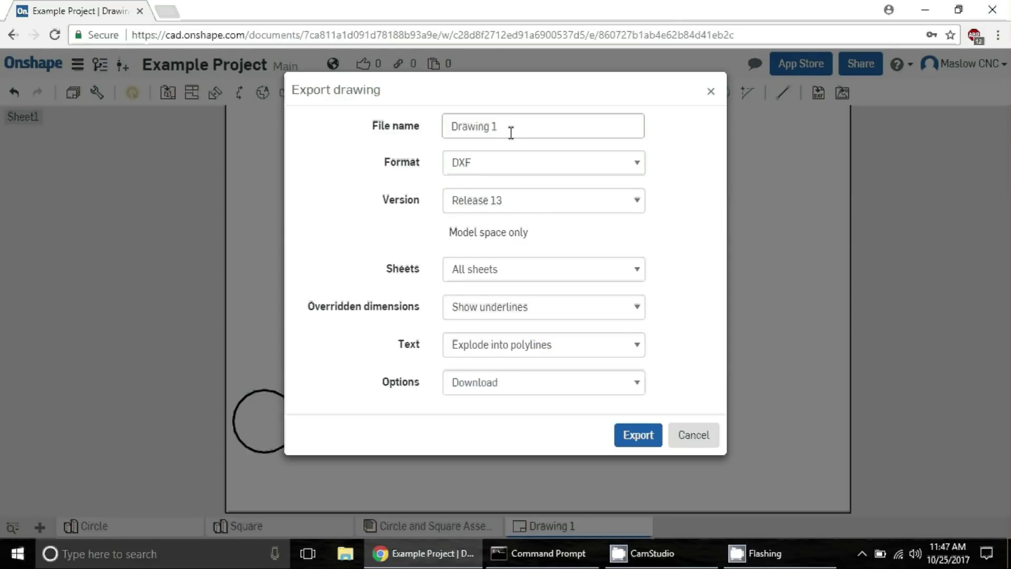
pyautogui.moveTo(510, 130); pyautogui.dragTo(442, 129)
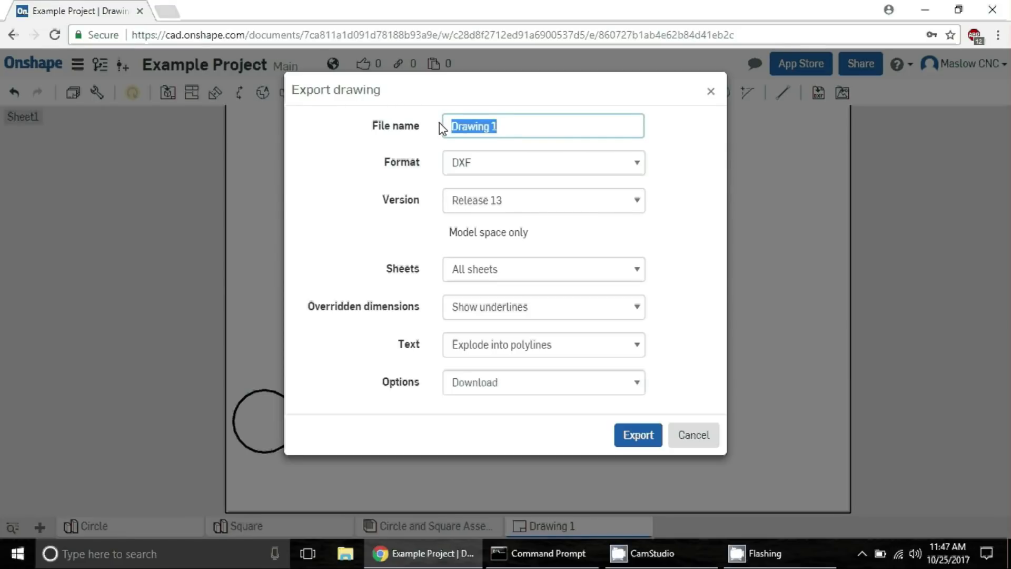
pyautogui.write('Test ')
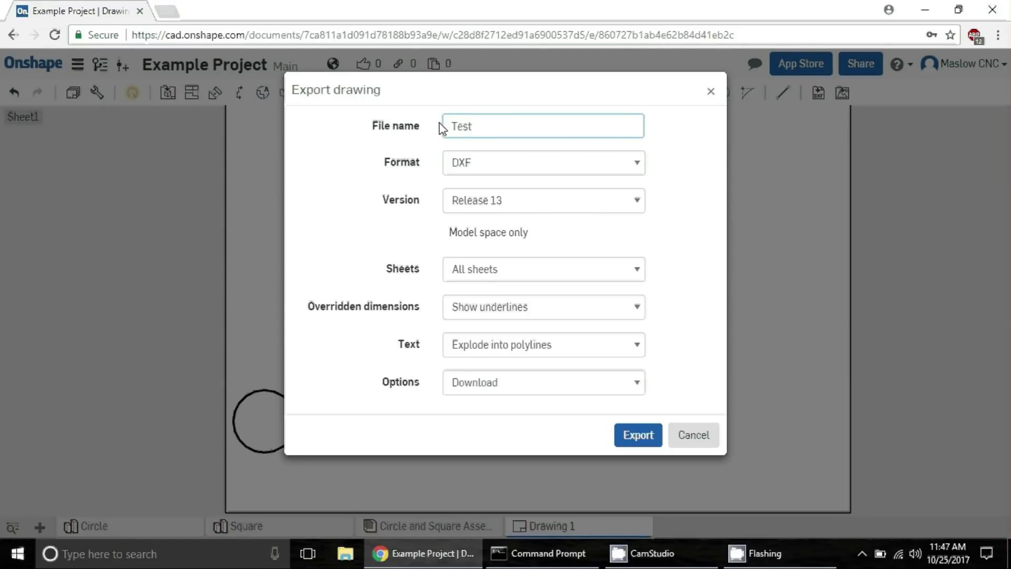
pyautogui.write('File')
pyautogui.click(652, 444)
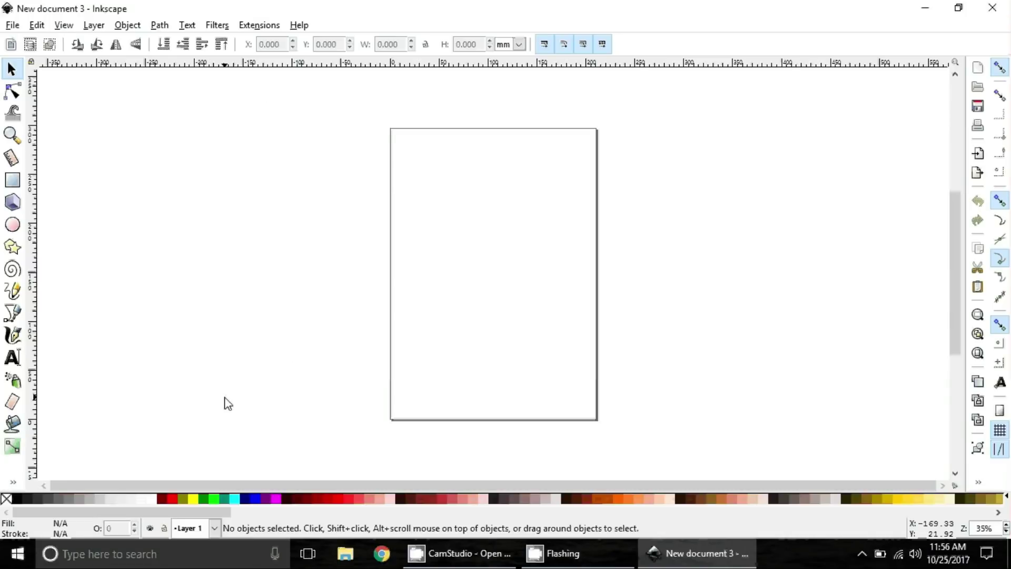
# In Inkscape, open Test File.dxf from the Desktop with the scaling method Read from file
pyautogui.click(12, 26)
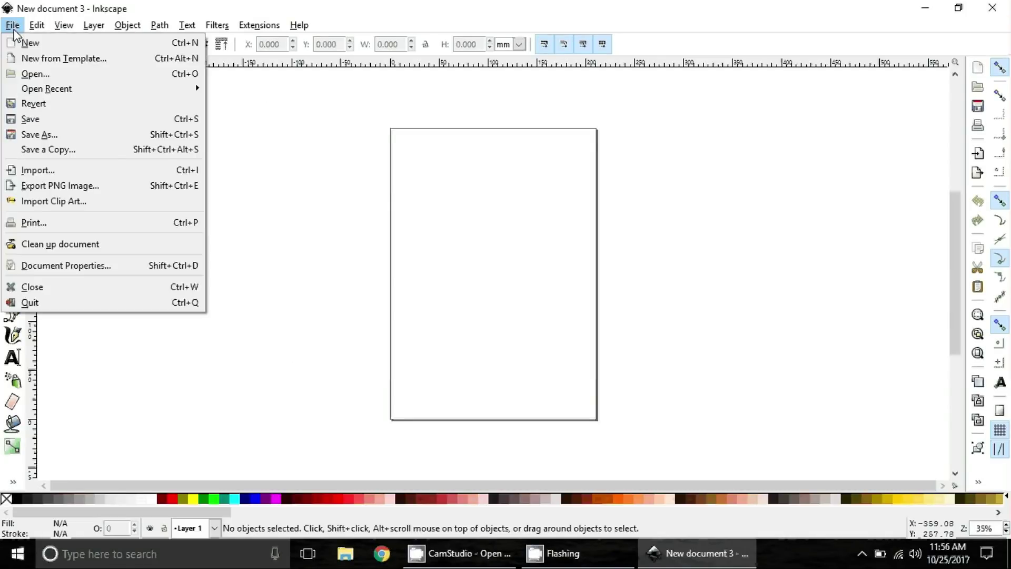
pyautogui.click(36, 74)
pyautogui.click(198, 109)
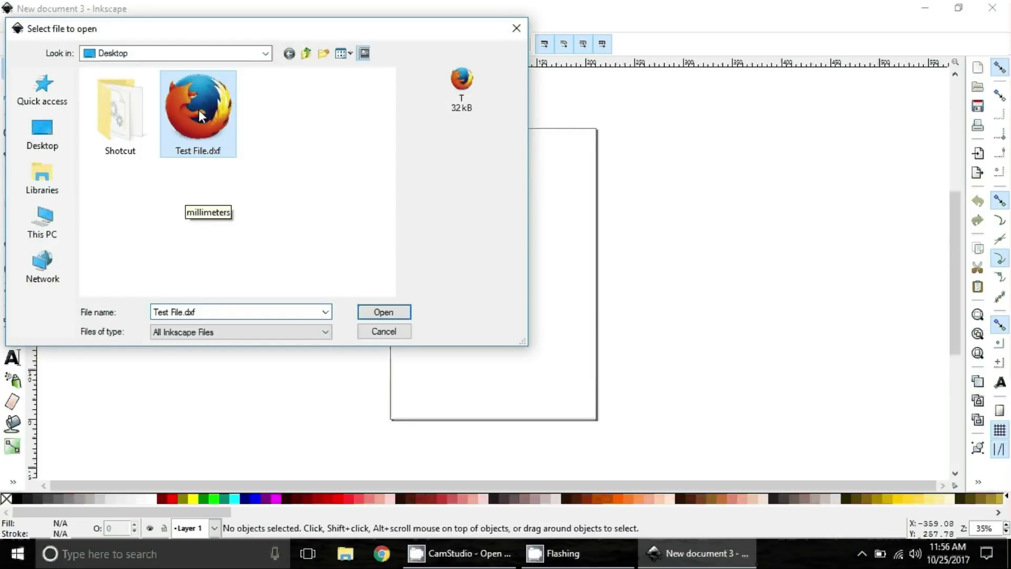
pyautogui.click(399, 313)
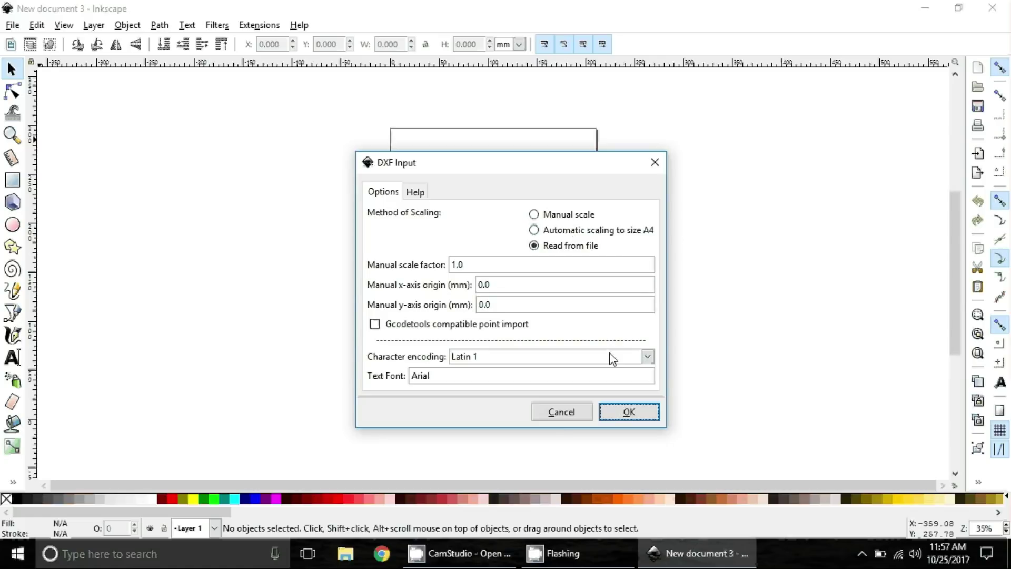
pyautogui.click(629, 411)
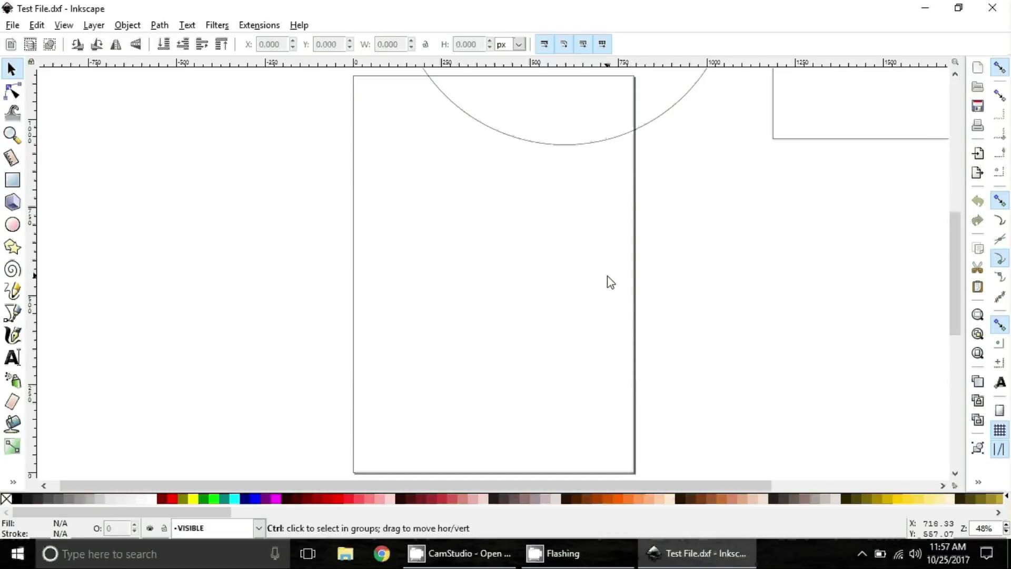
# Set the unit for the object position and size values to inches
pyautogui.keyDown('ctrl'); pyautogui.scroll(-3, 607, 276); pyautogui.keyUp('ctrl')
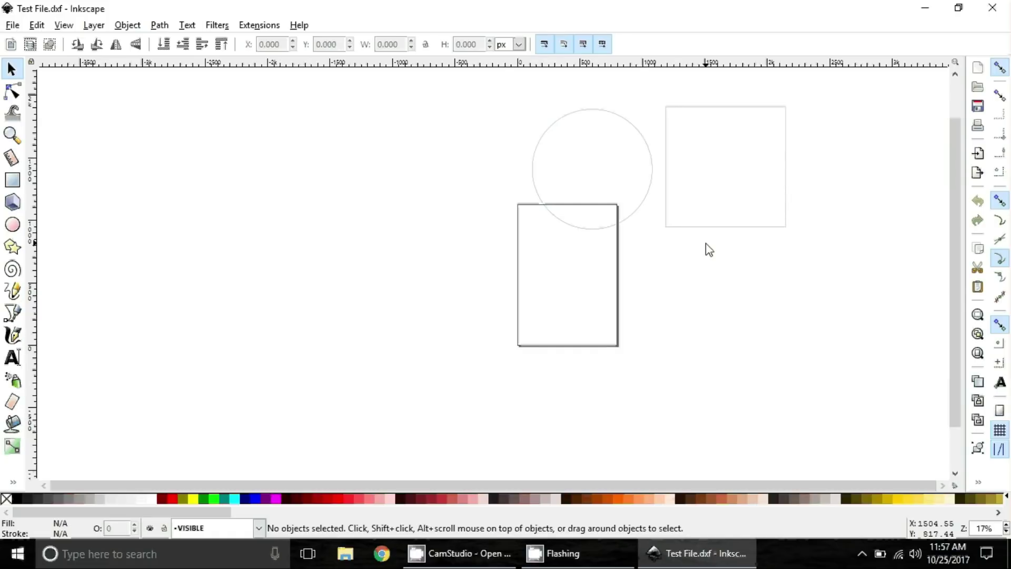
pyautogui.click(519, 44)
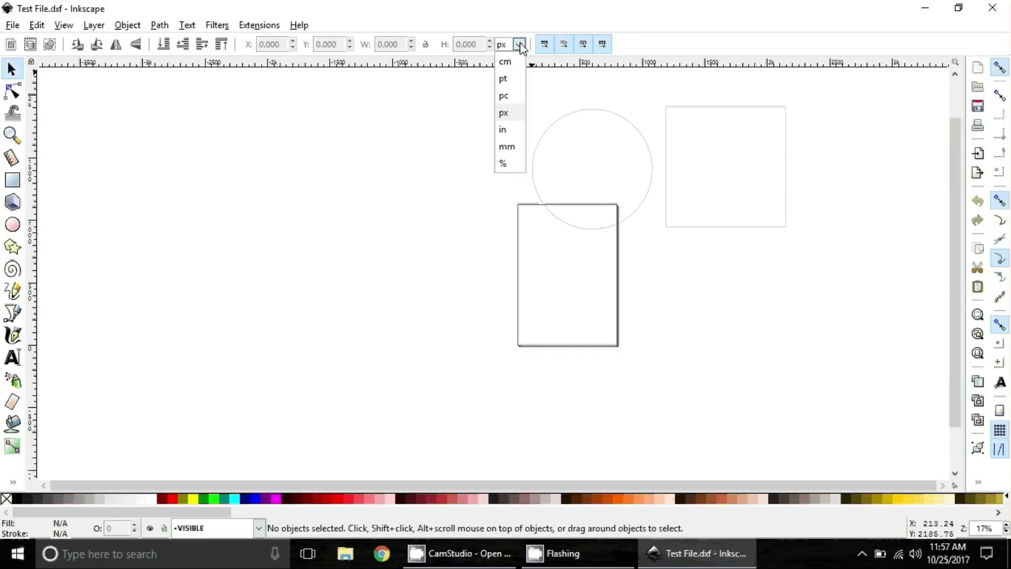
pyautogui.click(502, 132)
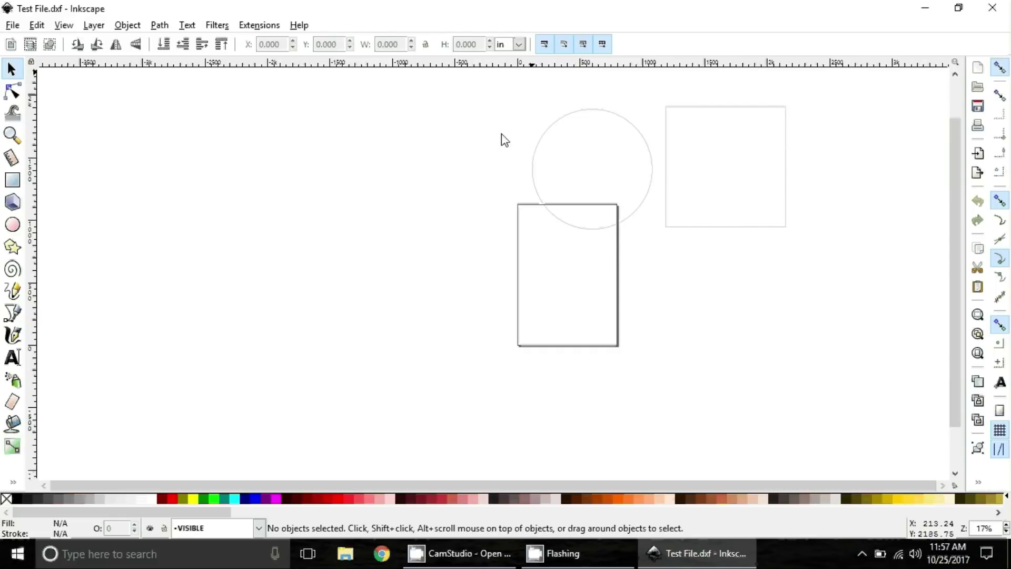
# Select the bottom edge of the imported square to check its width, and clear the selection
pyautogui.click(778, 245)
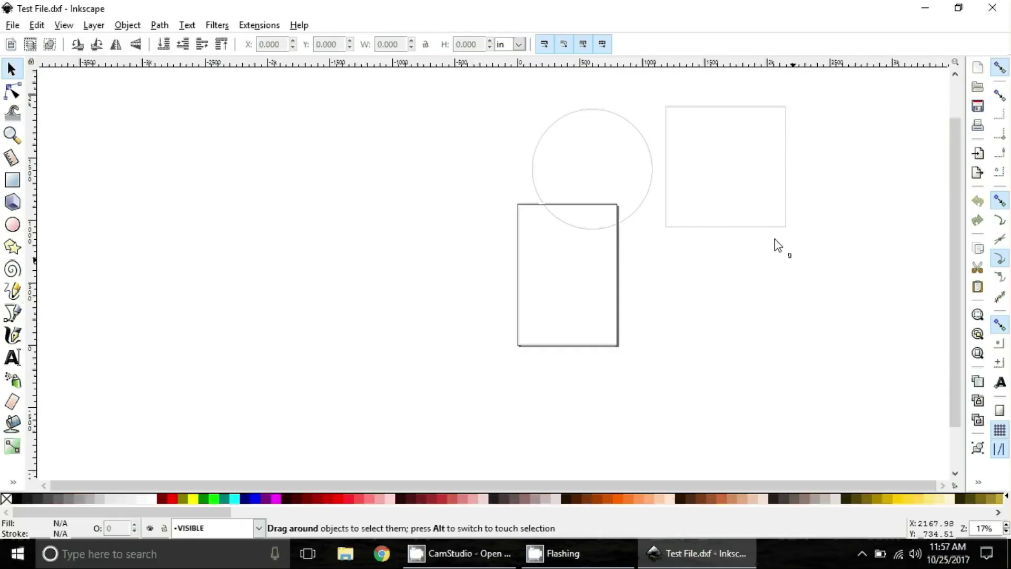
pyautogui.moveTo(774, 239); pyautogui.dragTo(660, 222)
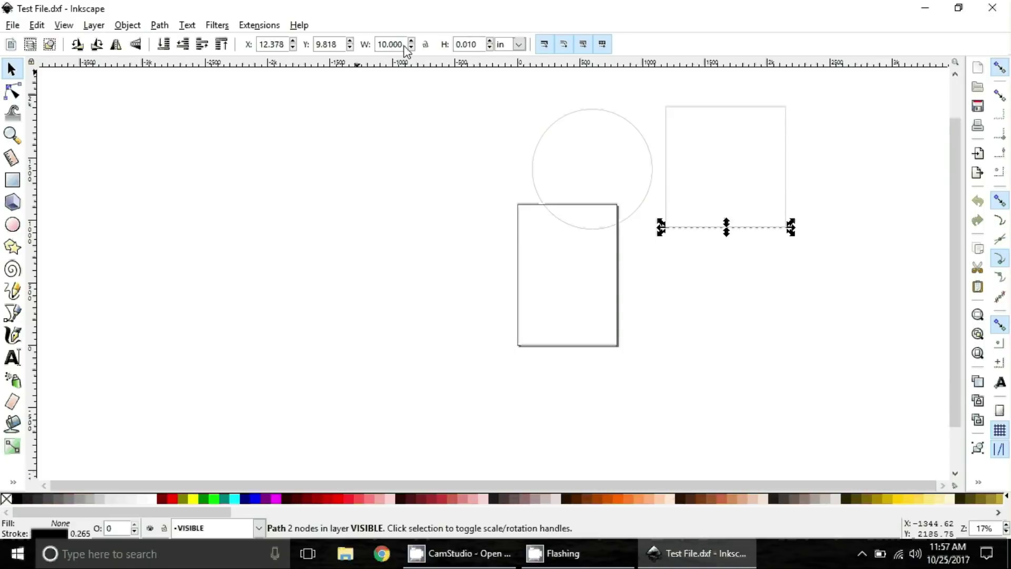
pyautogui.click(392, 301)
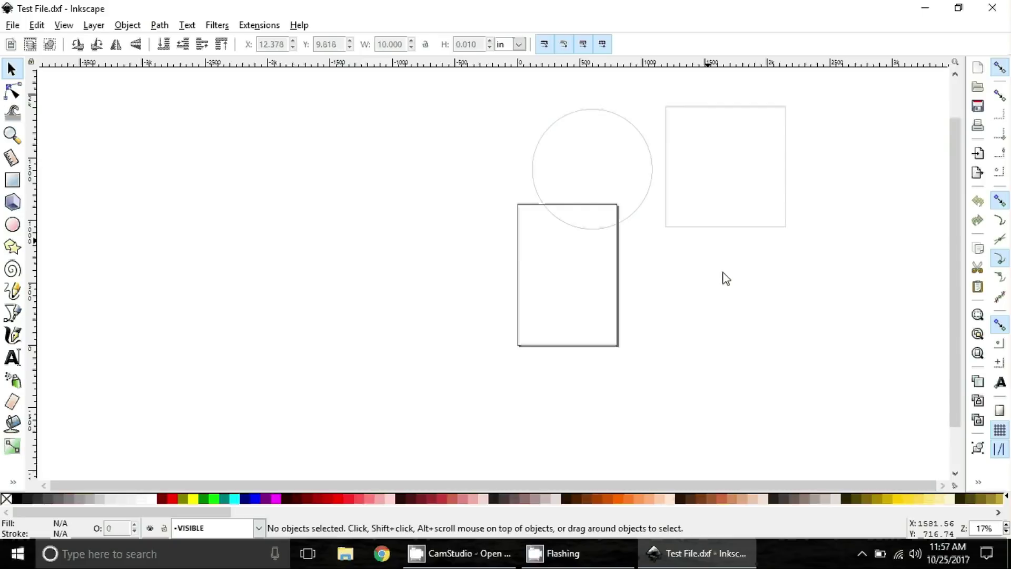
# Select all the imported circle and square paths together with a selection box
pyautogui.keyDown('ctrl'); pyautogui.scroll(1, 714, 343); pyautogui.keyUp('ctrl')
pyautogui.keyDown('ctrl'); pyautogui.scroll(-5, 716, 345); pyautogui.keyUp('ctrl')
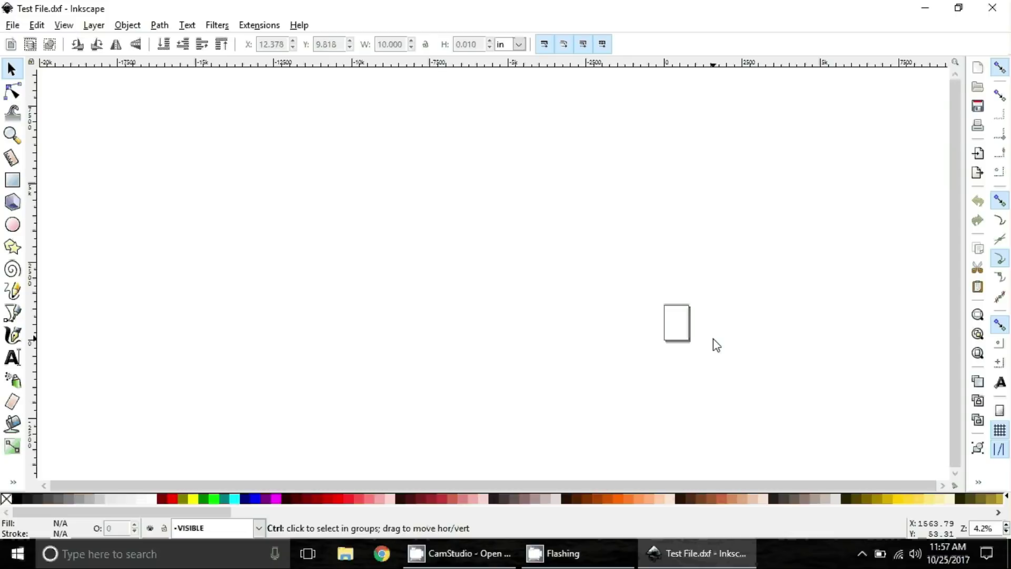
pyautogui.keyDown('ctrl'); pyautogui.scroll(2, 770, 287); pyautogui.keyUp('ctrl')
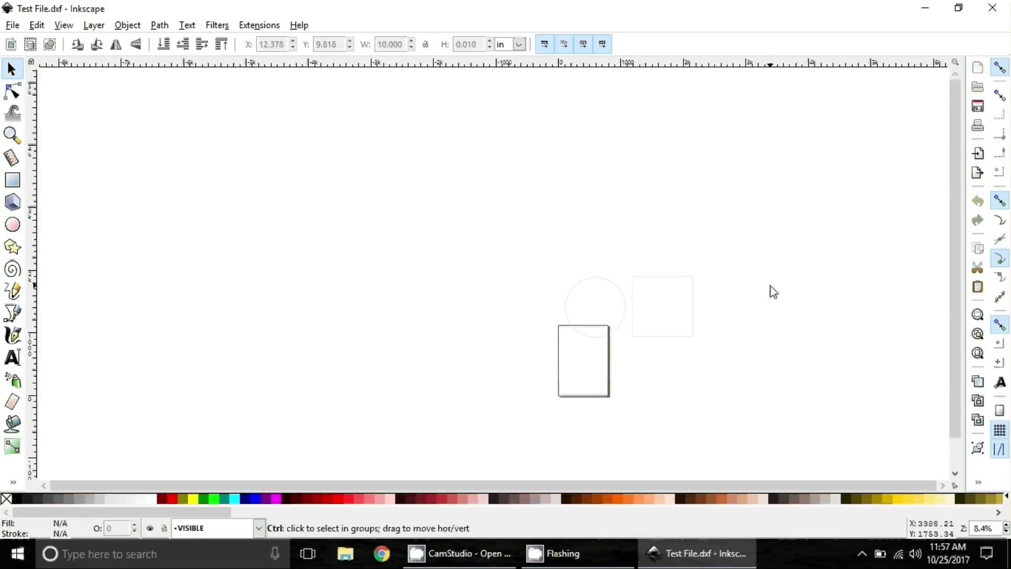
pyautogui.keyDown('ctrl'); pyautogui.scroll(1, 773, 291); pyautogui.keyUp('ctrl')
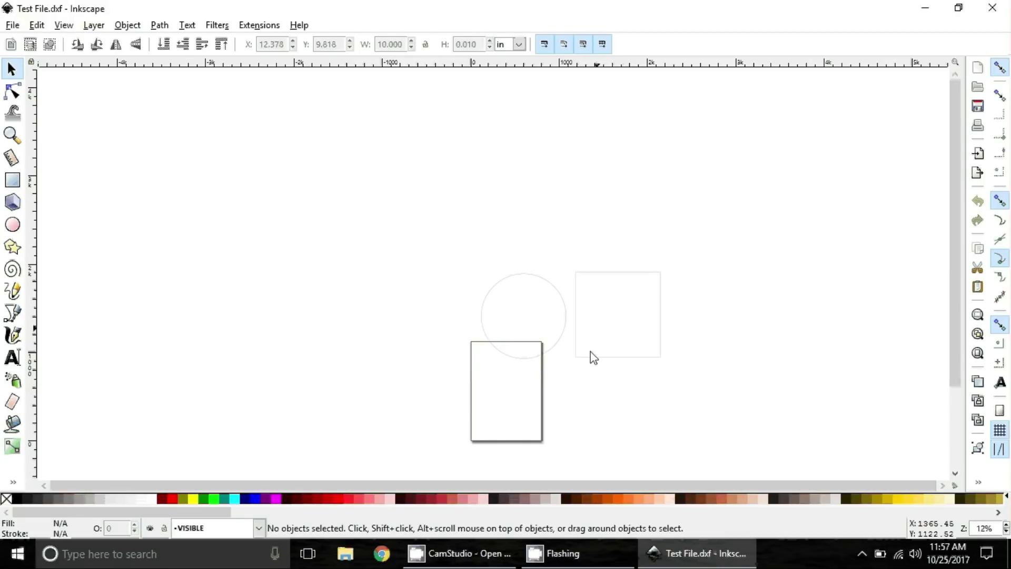
pyautogui.press('ctrl')
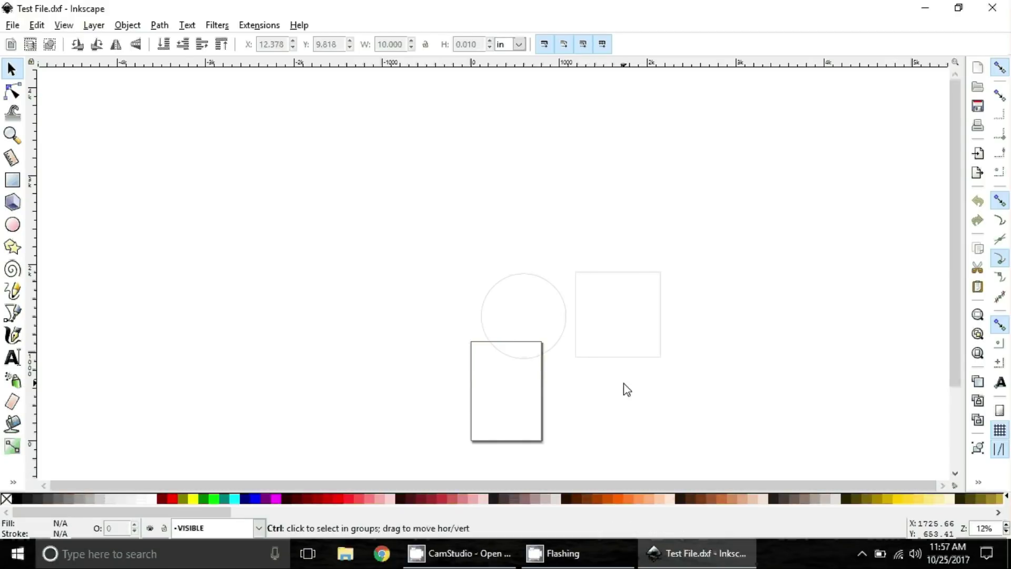
pyautogui.keyDown('ctrl'); pyautogui.scroll(-3, 623, 384); pyautogui.keyUp('ctrl')
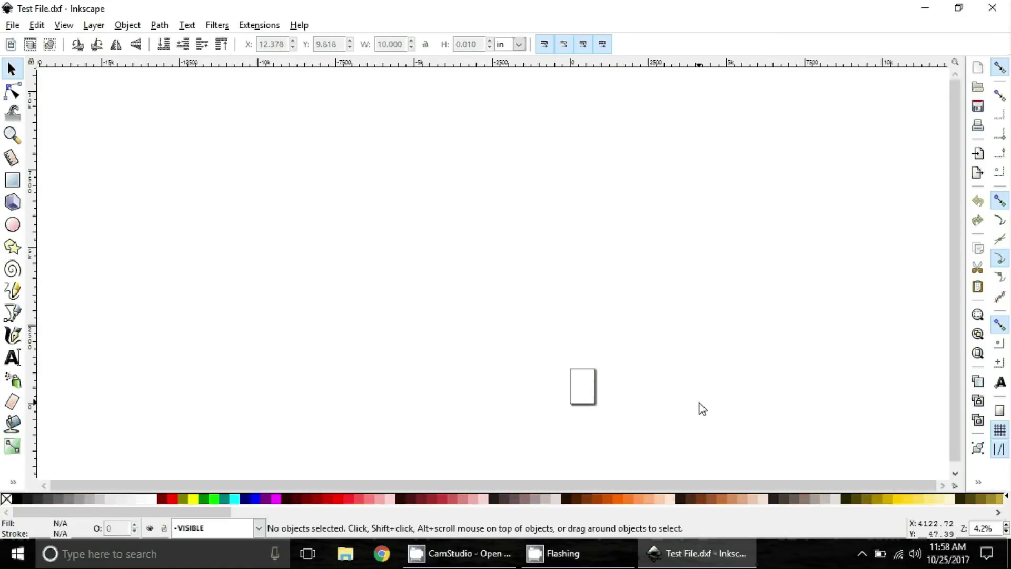
pyautogui.moveTo(713, 411); pyautogui.dragTo(434, 234)
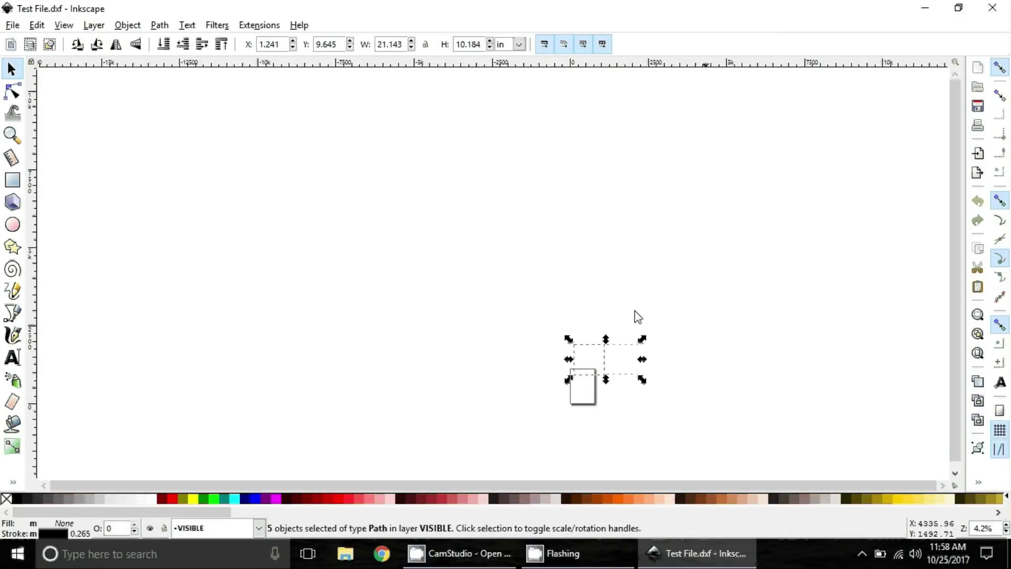
# Clear the selection and save the drawing to the Desktop as Test File in Inkscape SVG format
pyautogui.click(666, 367)
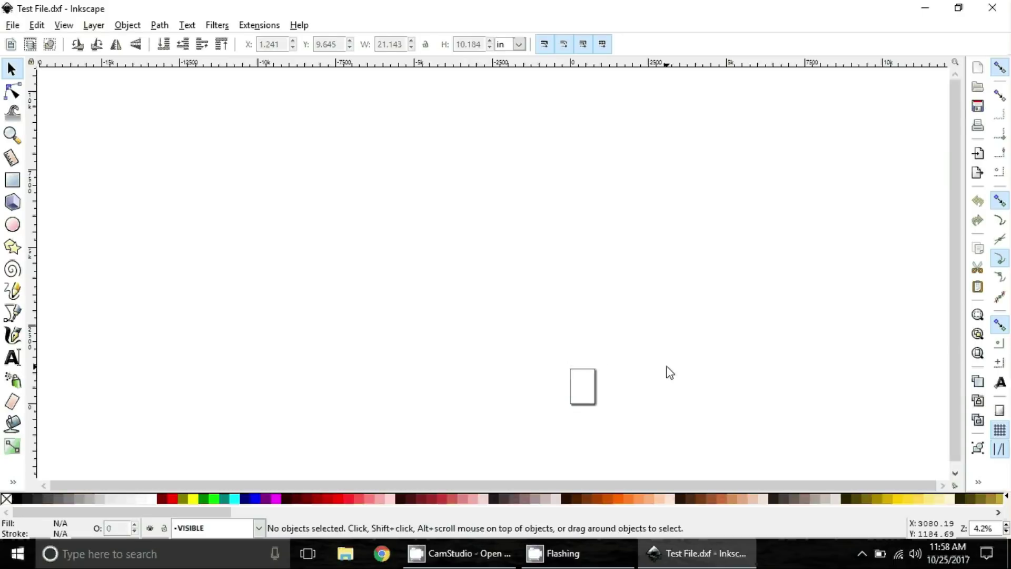
pyautogui.keyDown('ctrl'); pyautogui.scroll(-2, 669, 372); pyautogui.keyUp('ctrl')
pyautogui.press('4')
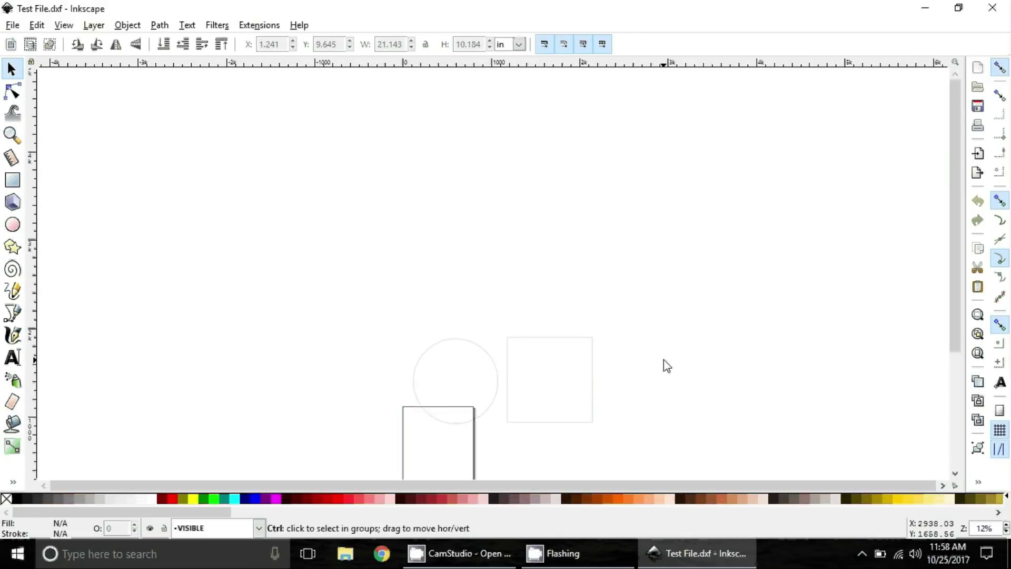
pyautogui.click(12, 25)
pyautogui.click(90, 147)
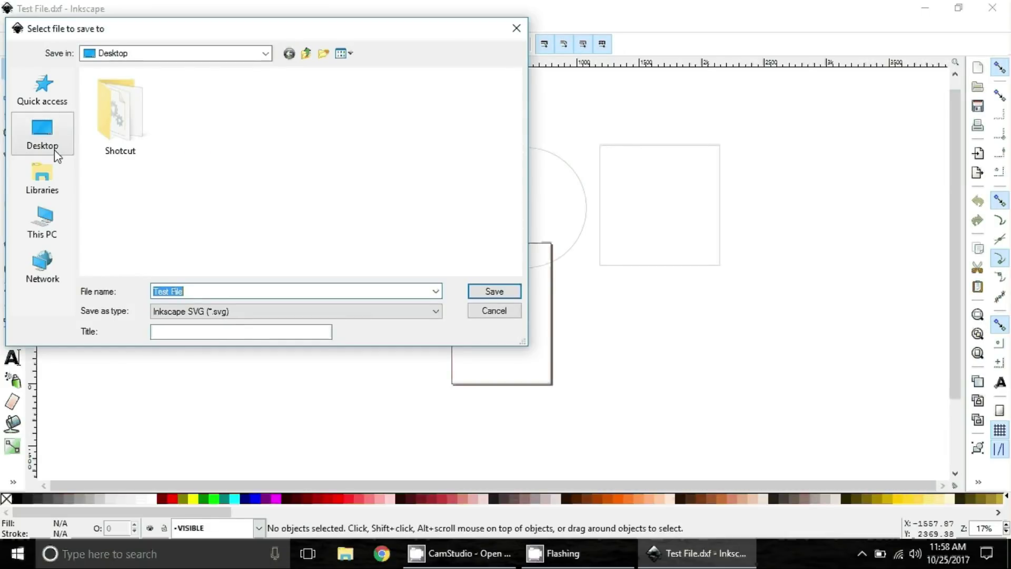
pyautogui.click(55, 150)
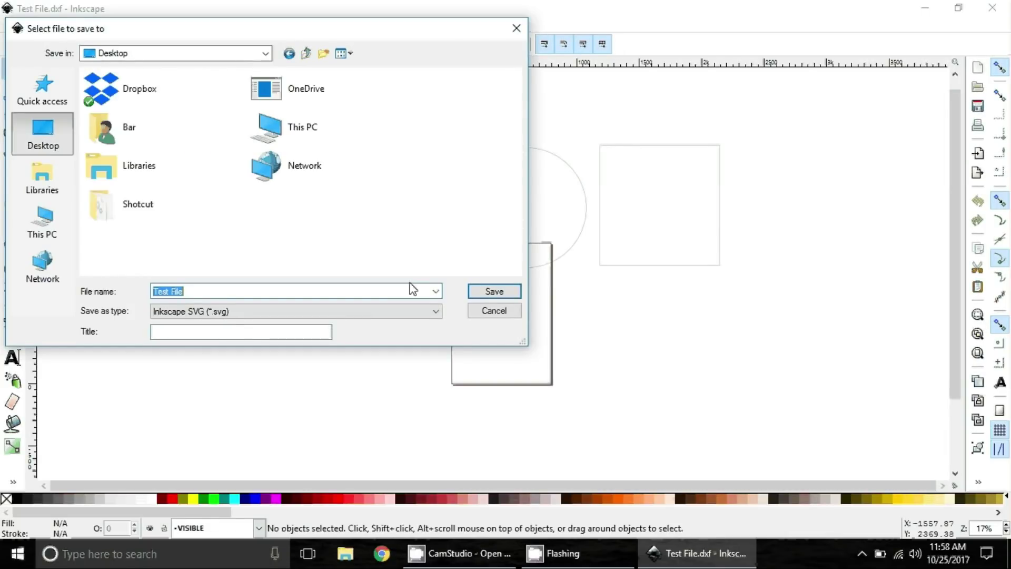
pyautogui.click(479, 297)
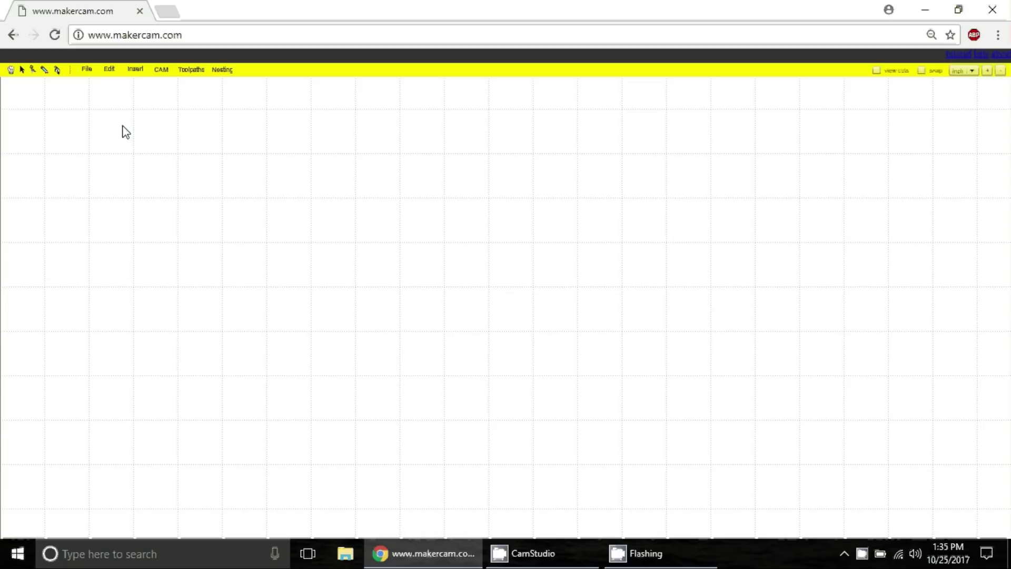
# In MakerCam, set the SVG import default resolution to 96 px/inch in the preferences
pyautogui.click(118, 70)
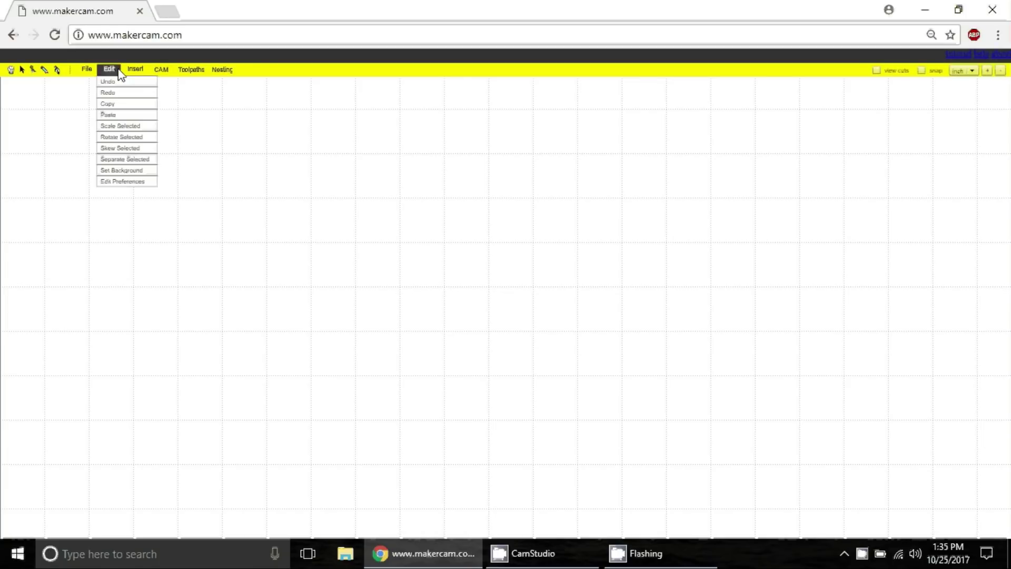
pyautogui.click(136, 182)
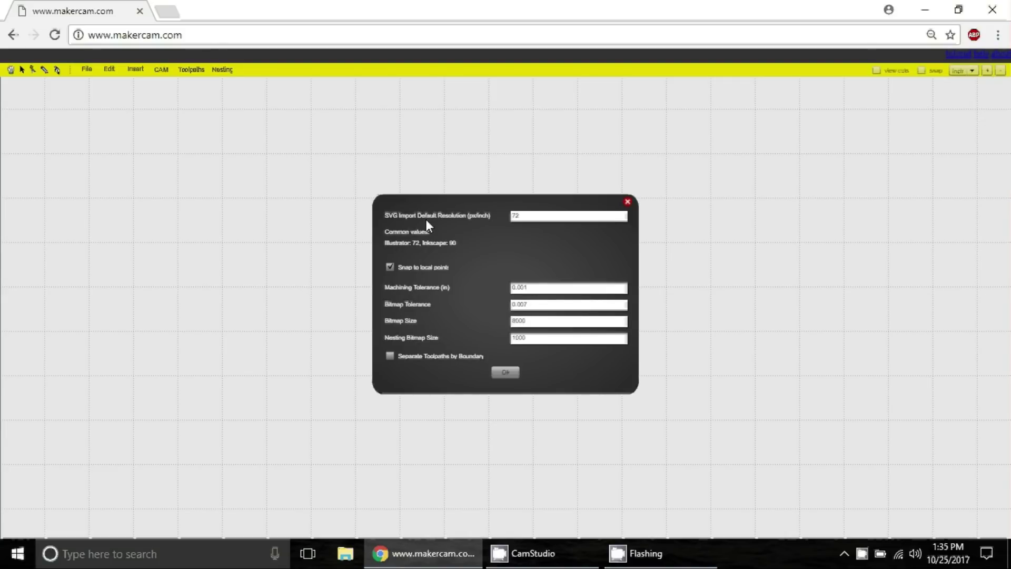
pyautogui.doubleClick(524, 220)
pyautogui.write('96')
pyautogui.click(505, 373)
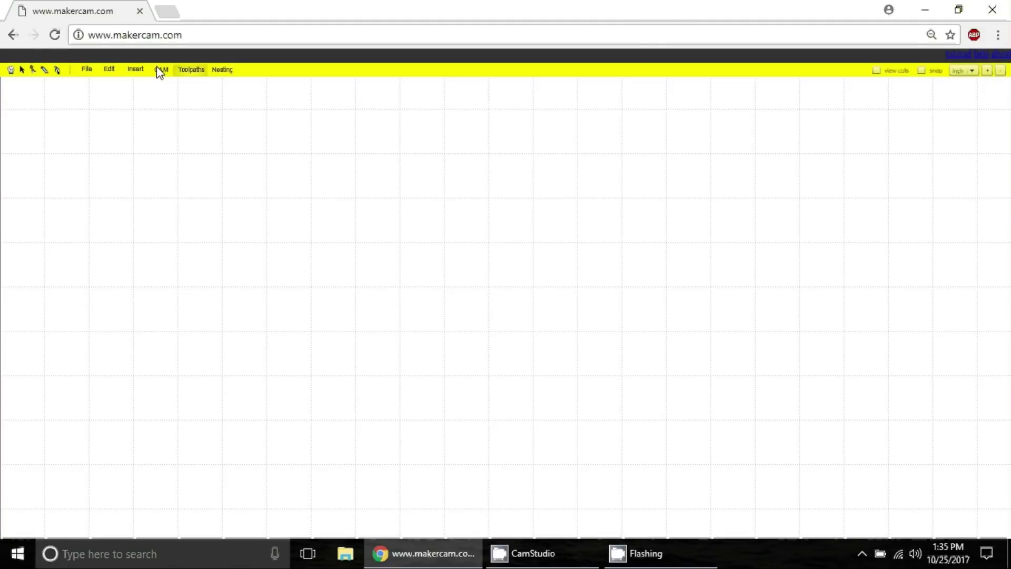
# Open Test File.svg from the Desktop
pyautogui.click(87, 70)
pyautogui.click(98, 91)
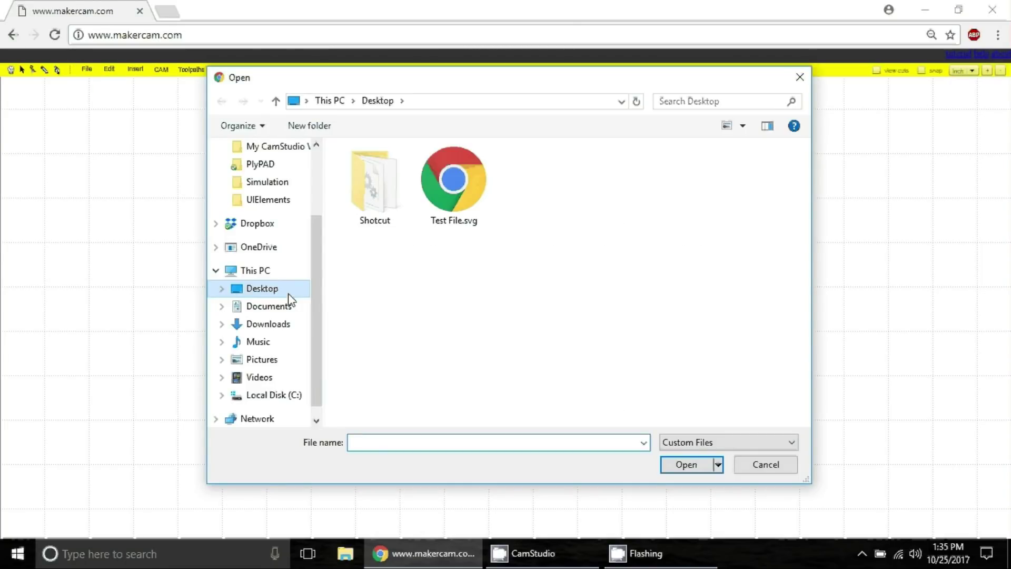
pyautogui.click(483, 200)
pyautogui.click(700, 467)
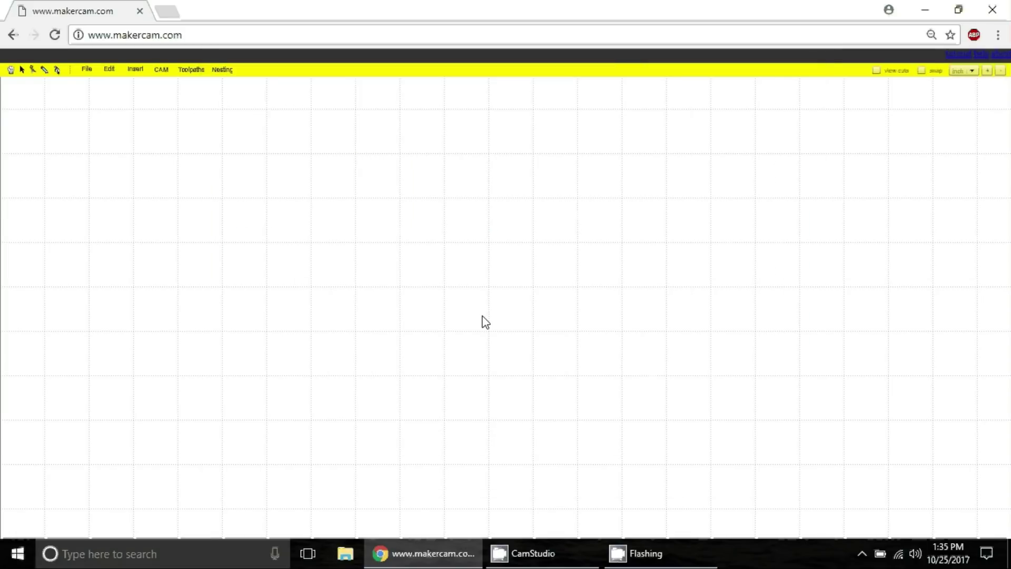
# Move the imported circle and square down together so they sit just above the horizontal axis beside the origin
pyautogui.scroll(-5, 412, 350)
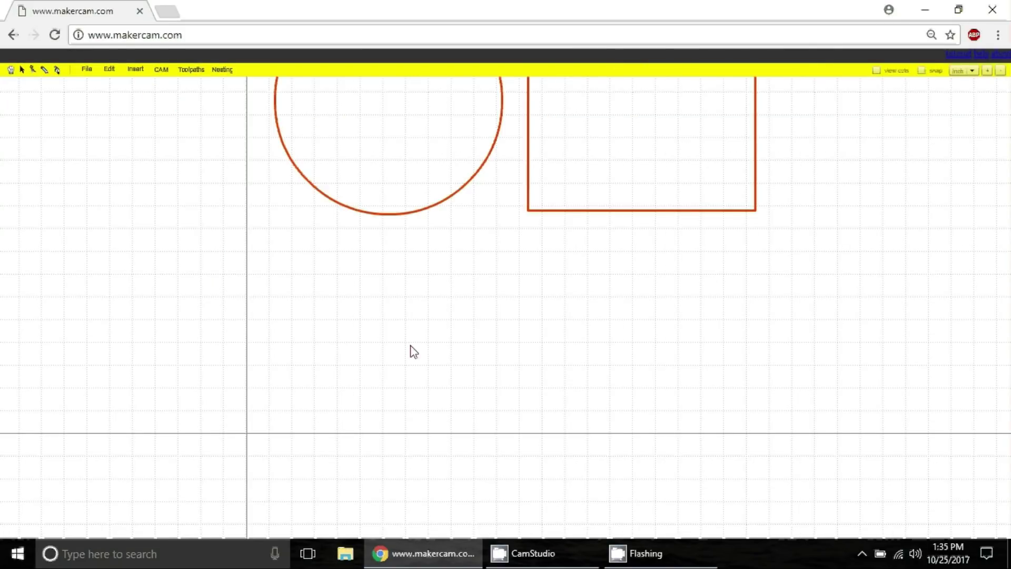
pyautogui.scroll(-1, 515, 207)
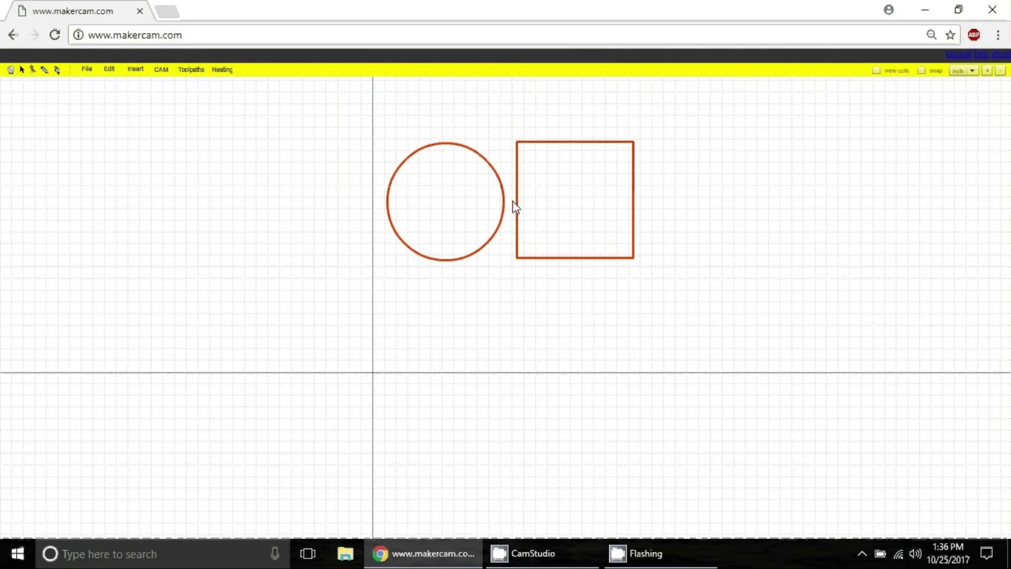
pyautogui.moveTo(505, 206); pyautogui.dragTo(498, 315)
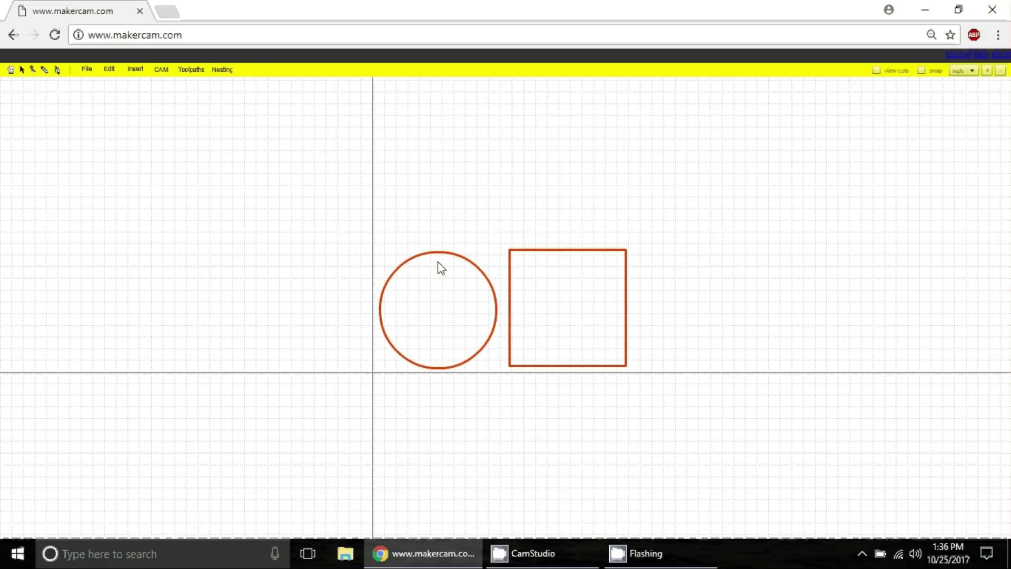
# Start a profile operation for the circle and square, with target depth -0.75 in and the name Profile Cut
pyautogui.click(168, 71)
pyautogui.click(172, 82)
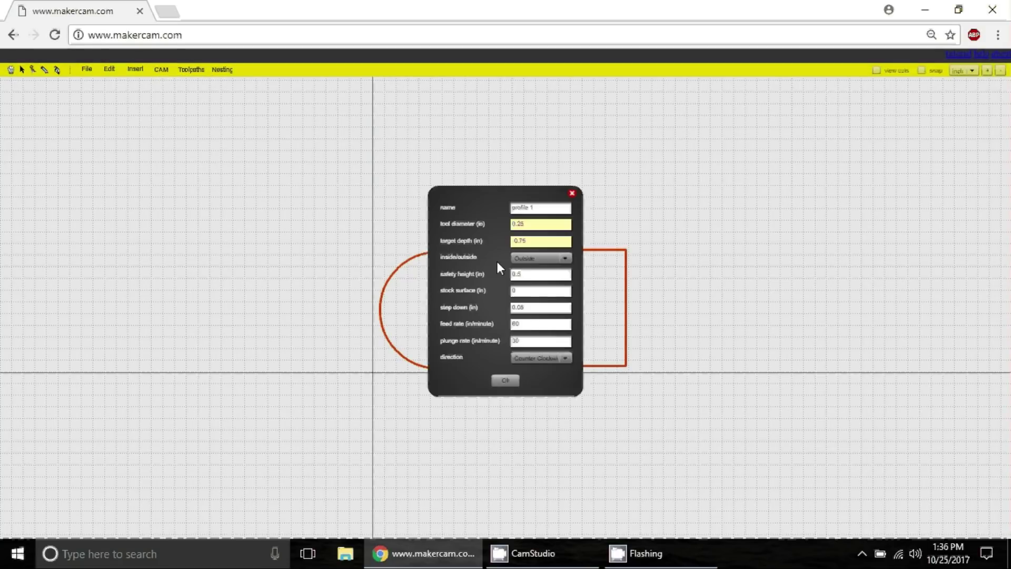
pyautogui.click(543, 241)
pyautogui.press('Home')
pyautogui.write('-')
pyautogui.moveTo(545, 211); pyautogui.dragTo(458, 211)
pyautogui.write('Profile Cu')
# Adjust the safety height, set the step down to 0.1 in, and create the outside profile operation
pyautogui.click(534, 274)
pyautogui.write('1')
pyautogui.click(538, 309)
pyautogui.press('BackSpace')
pyautogui.press('BackSpace')
pyautogui.write('1')
pyautogui.click(505, 381)
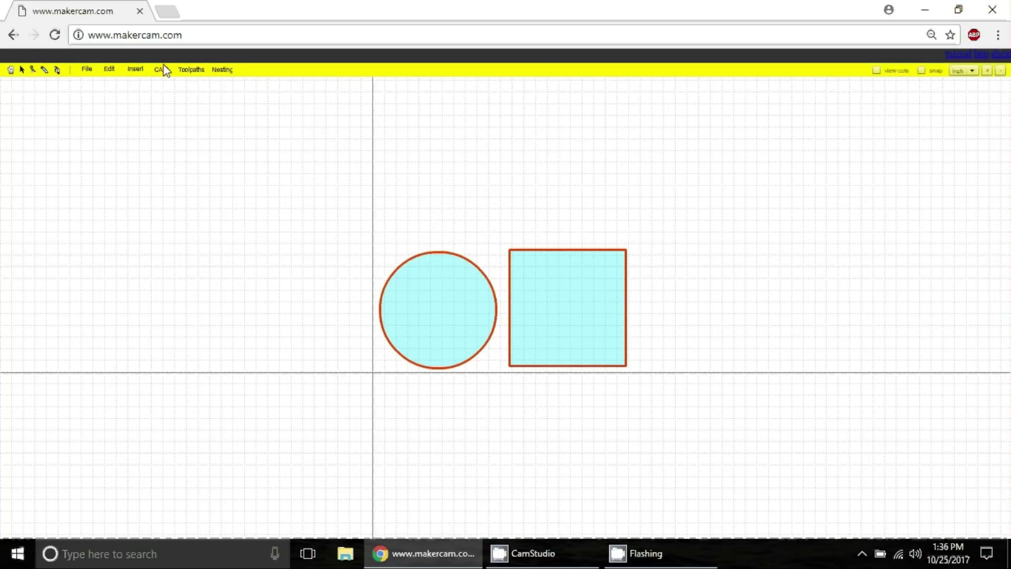
# Calculate all toolpaths and examine their offset around the circle and the square
pyautogui.click(164, 69)
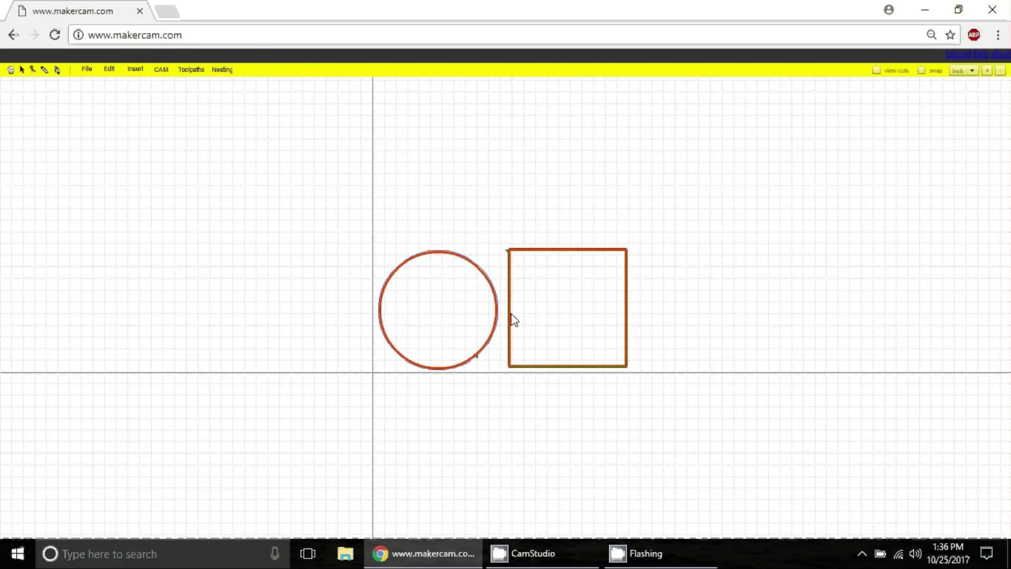
pyautogui.scroll(-3, 514, 320)
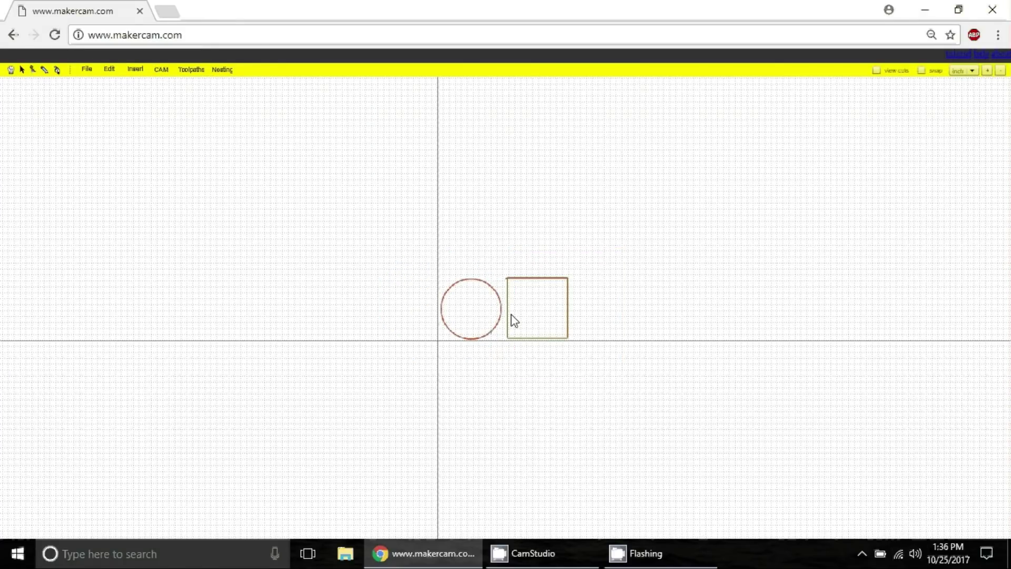
pyautogui.scroll(4, 514, 320)
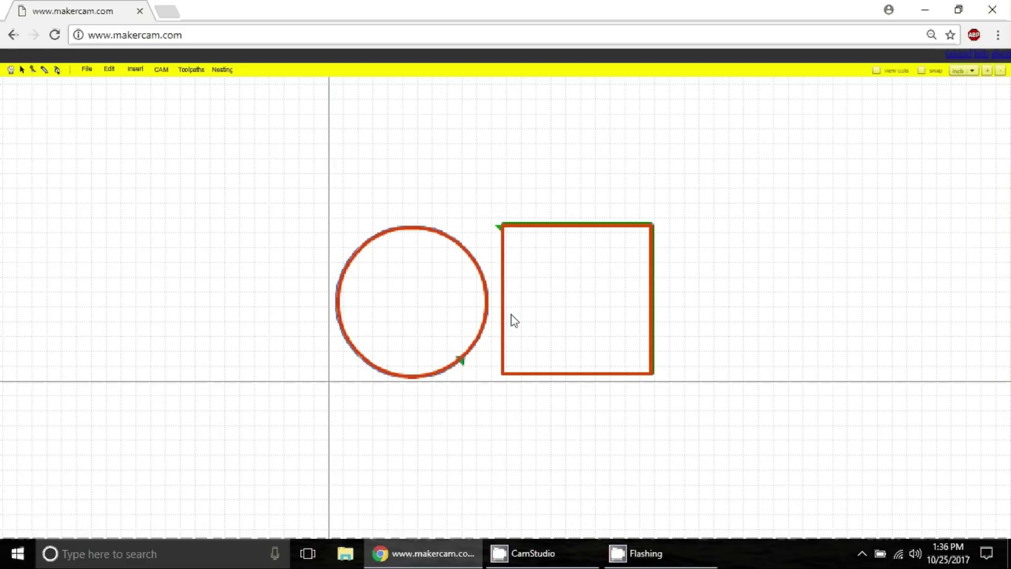
pyautogui.scroll(4, 514, 320)
pyautogui.scroll(3, 489, 307)
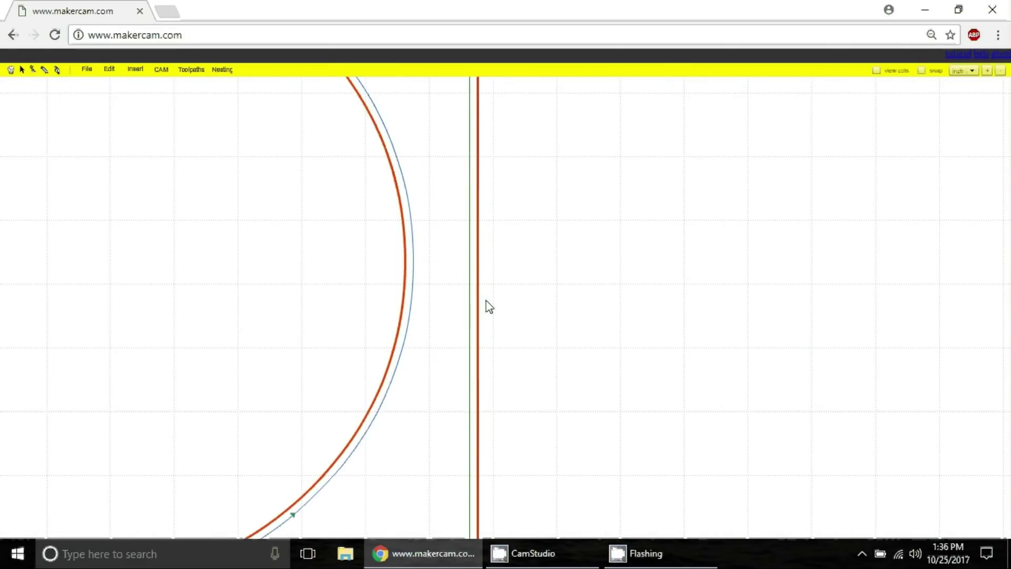
# Select the circle and square toolpaths and add tabs with a spacing of 10 in and a width of 0.5 in
pyautogui.click(436, 254)
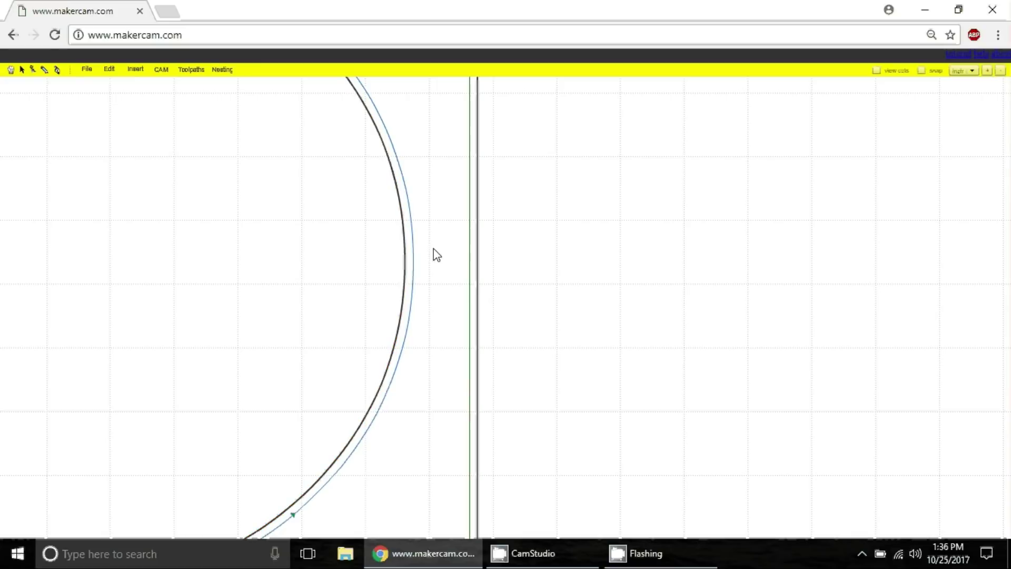
pyautogui.moveTo(447, 196); pyautogui.dragTo(402, 263)
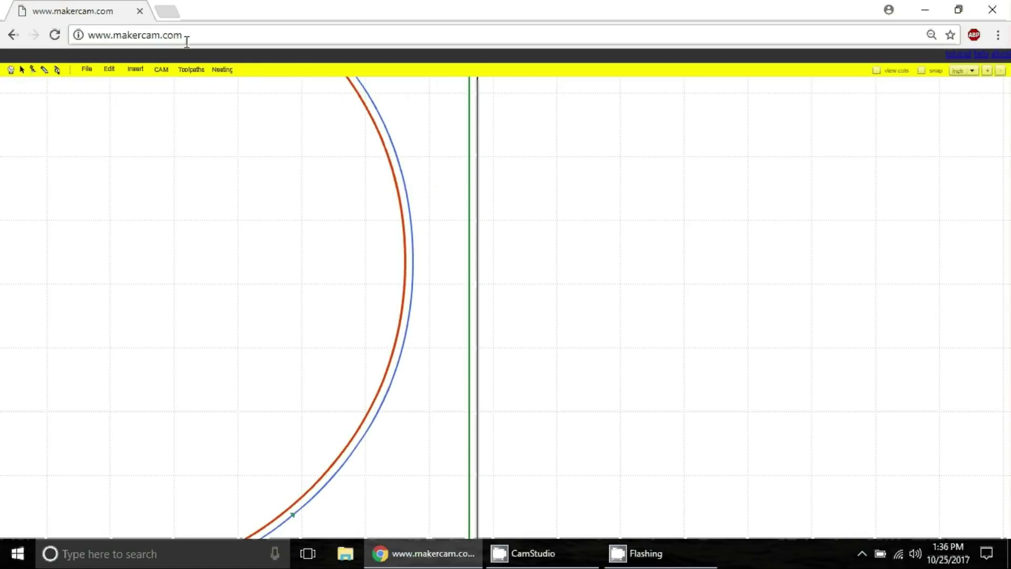
pyautogui.click(166, 70)
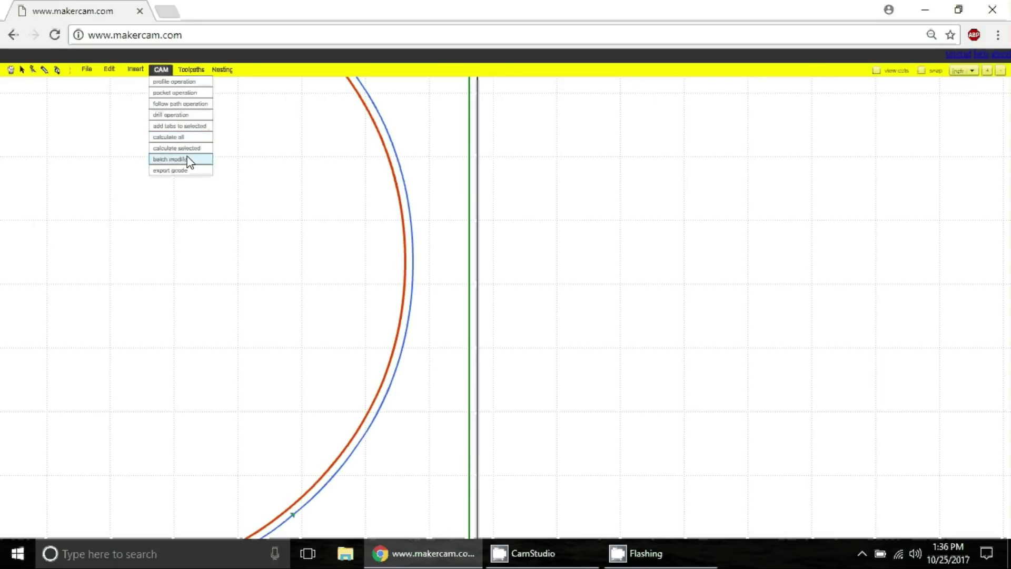
pyautogui.click(188, 129)
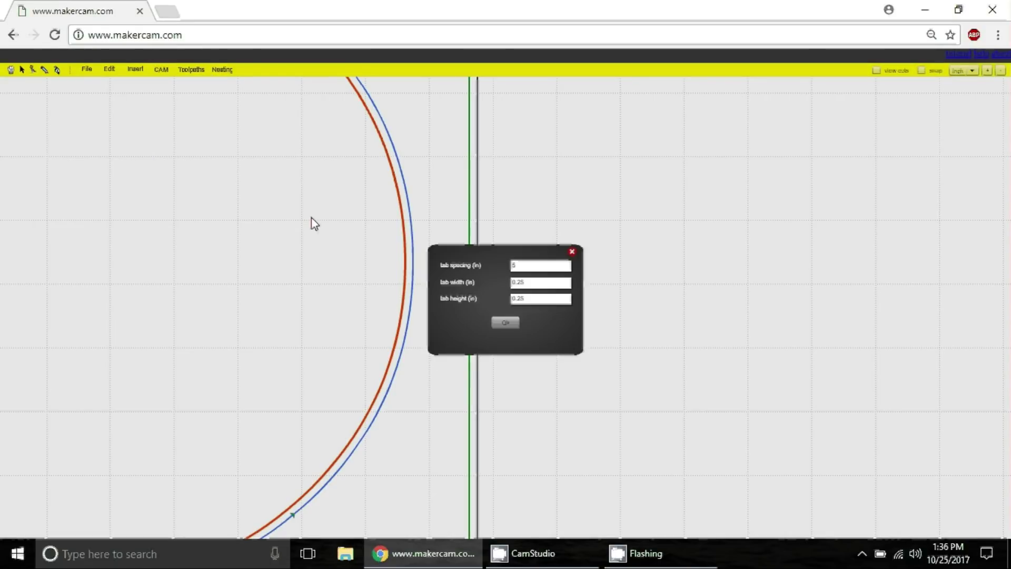
pyautogui.doubleClick(519, 265)
pyautogui.write('10')
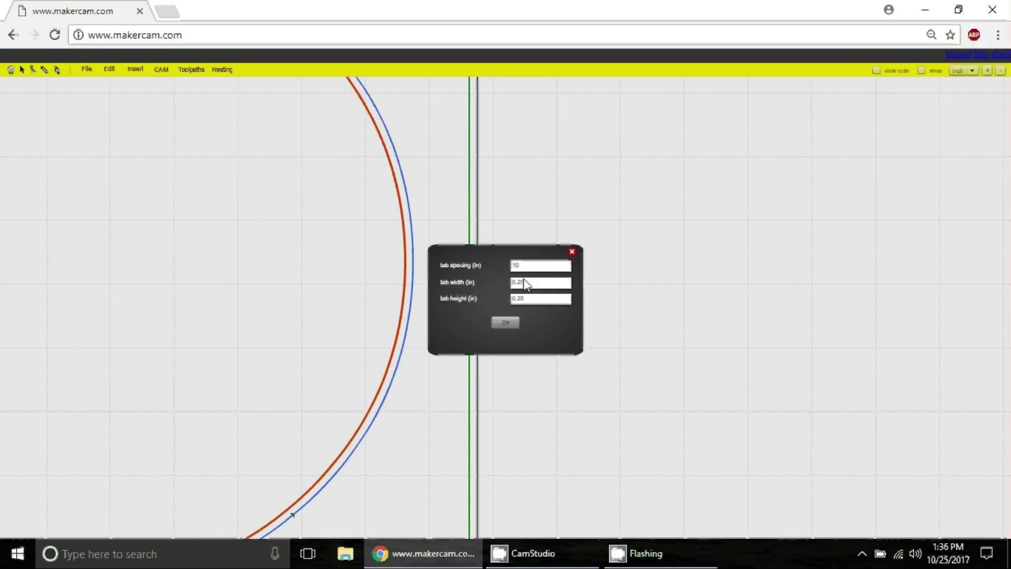
pyautogui.doubleClick(521, 282)
pyautogui.write('5')
pyautogui.click(510, 321)
pyautogui.scroll(-1, 564, 423)
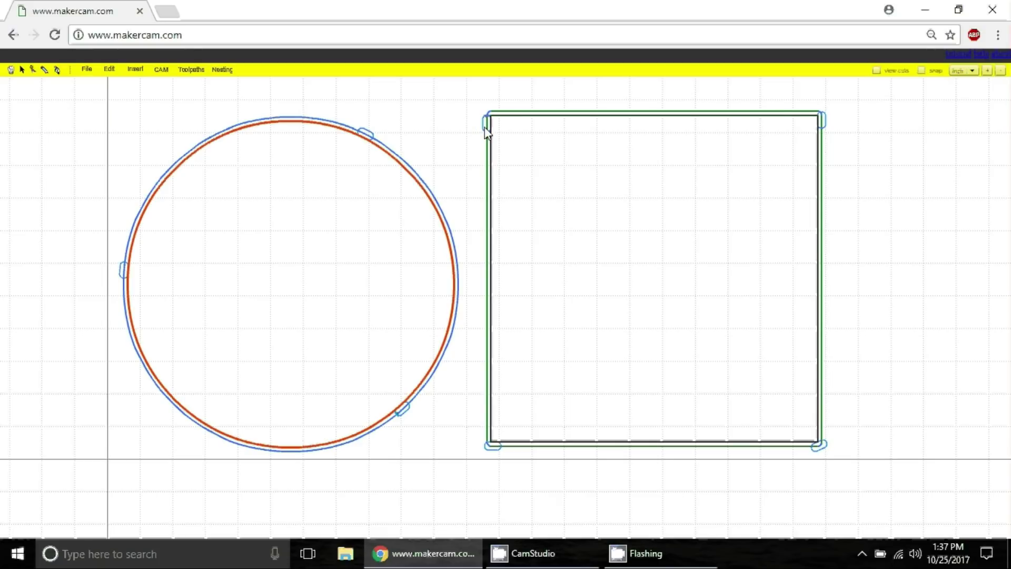
# Move the square's four tabs from its corners to near the middle of each side and recalculate all toolpaths
pyautogui.moveTo(485, 127); pyautogui.dragTo(500, 275)
pyautogui.click(842, 132)
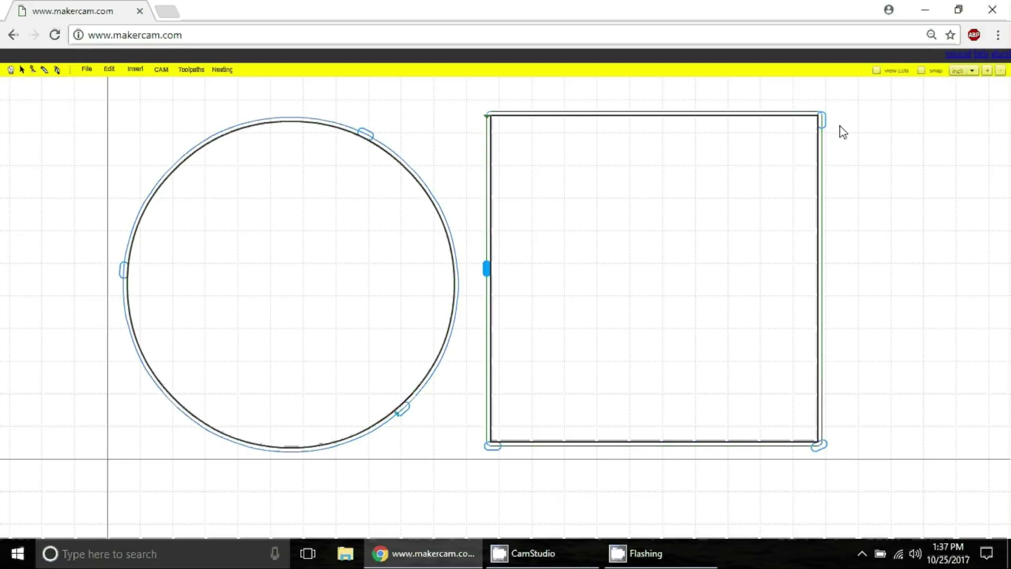
pyautogui.moveTo(821, 126); pyautogui.dragTo(698, 147)
pyautogui.moveTo(820, 448); pyautogui.dragTo(750, 376)
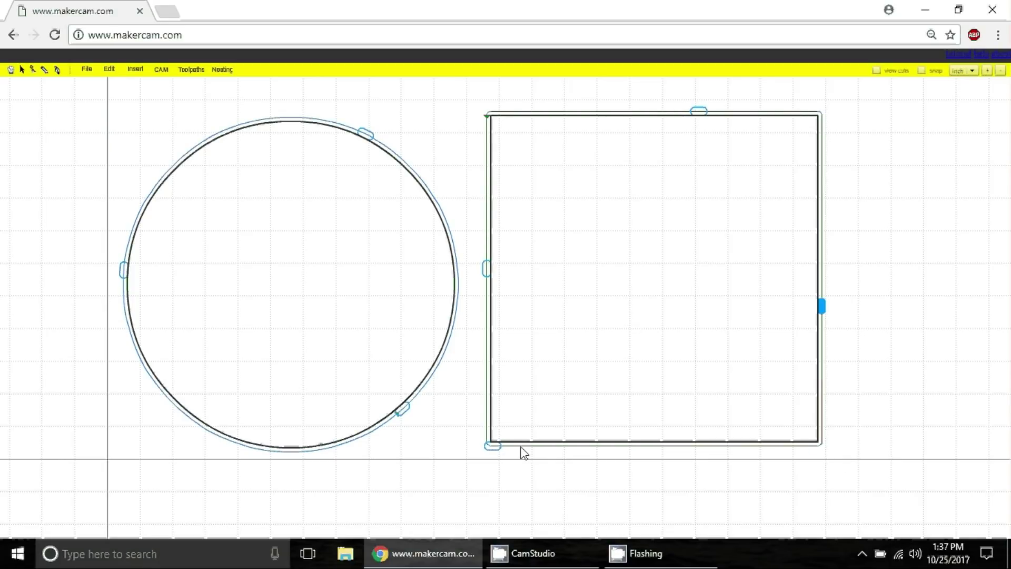
pyautogui.moveTo(521, 447); pyautogui.dragTo(657, 462)
pyautogui.click(161, 70)
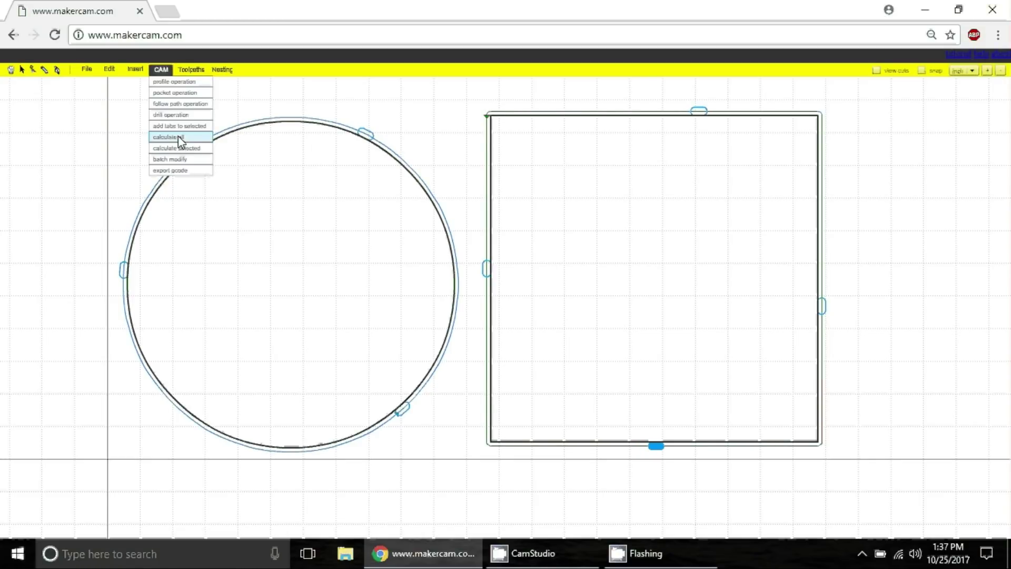
pyautogui.click(180, 139)
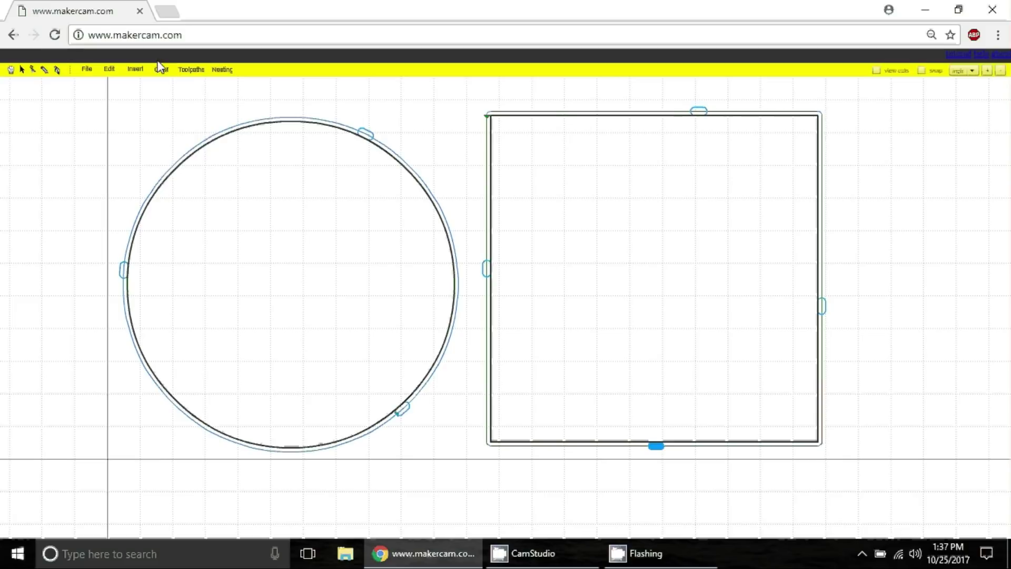
# Export the Profile Cut toolpath as Standard G-Code to the Desktop with the file name Test File.nc
pyautogui.click(161, 69)
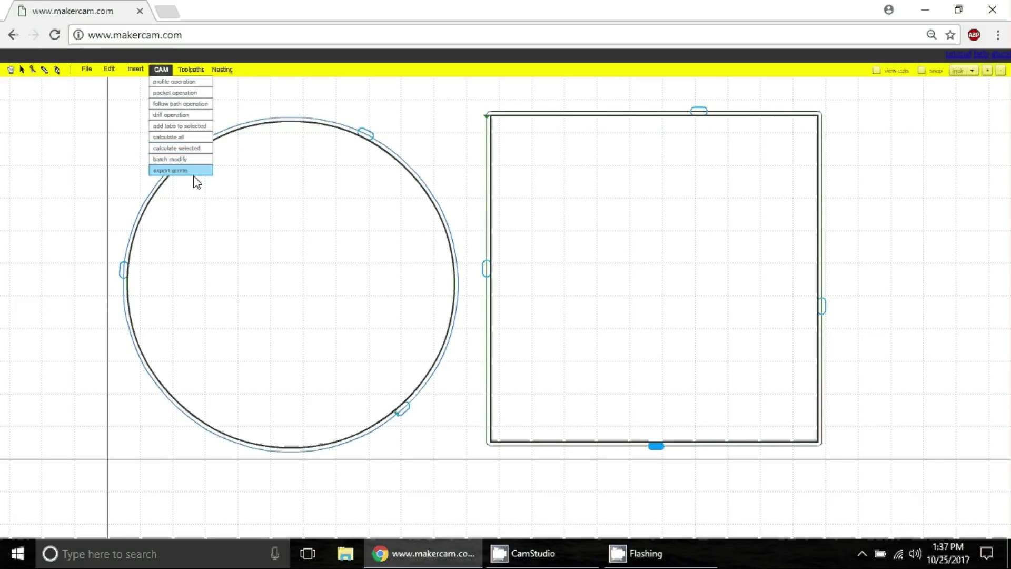
pyautogui.click(193, 173)
pyautogui.click(504, 221)
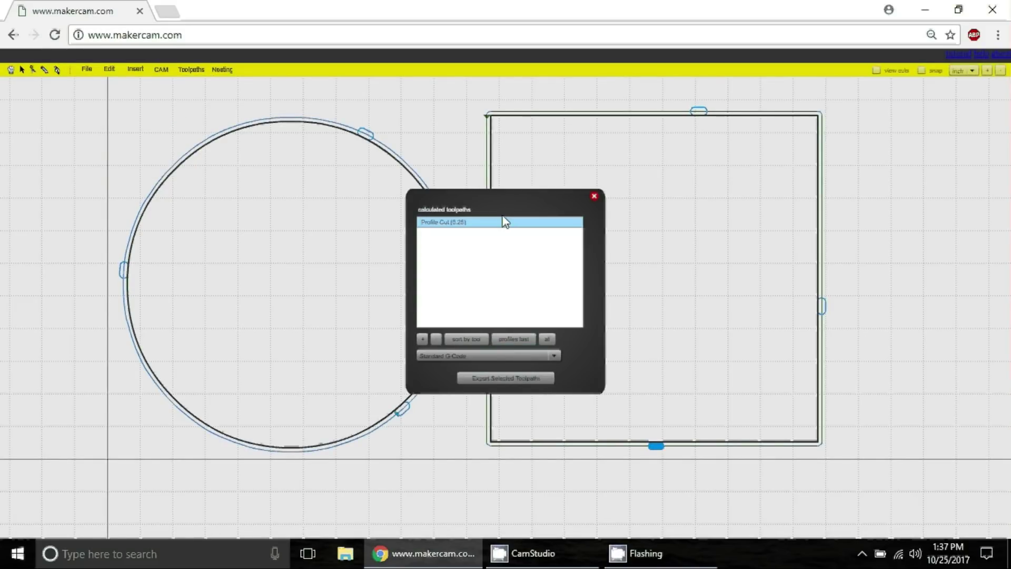
pyautogui.click(526, 378)
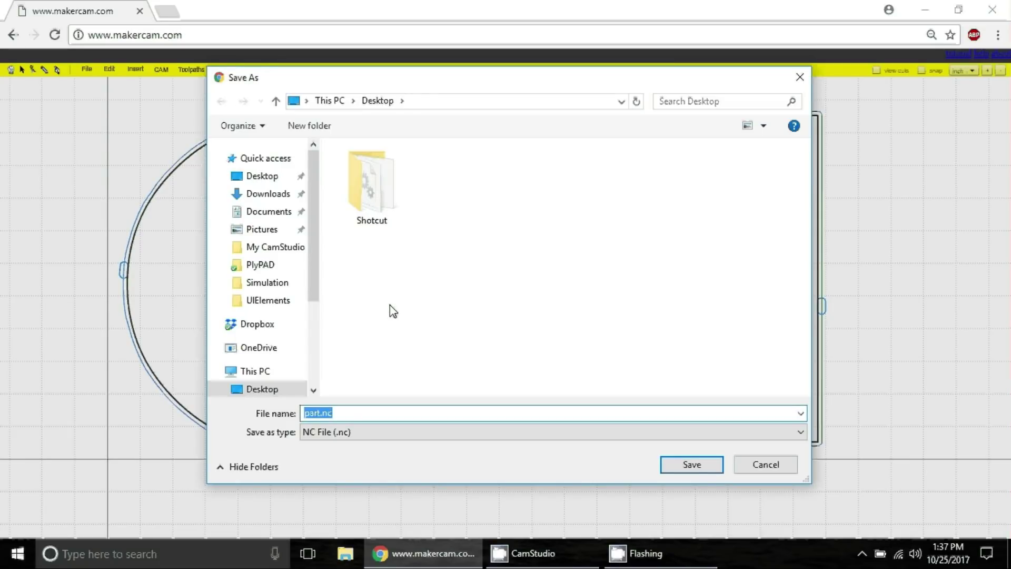
pyautogui.press('End')
pyautogui.press('Left')
pyautogui.press('Left')
pyautogui.press('Left')
pyautogui.press('BackSpace')
pyautogui.press('BackSpace')
pyautogui.press('BackSpace')
pyautogui.press('BackSpace')
pyautogui.write('Test File')
pyautogui.press('Return')
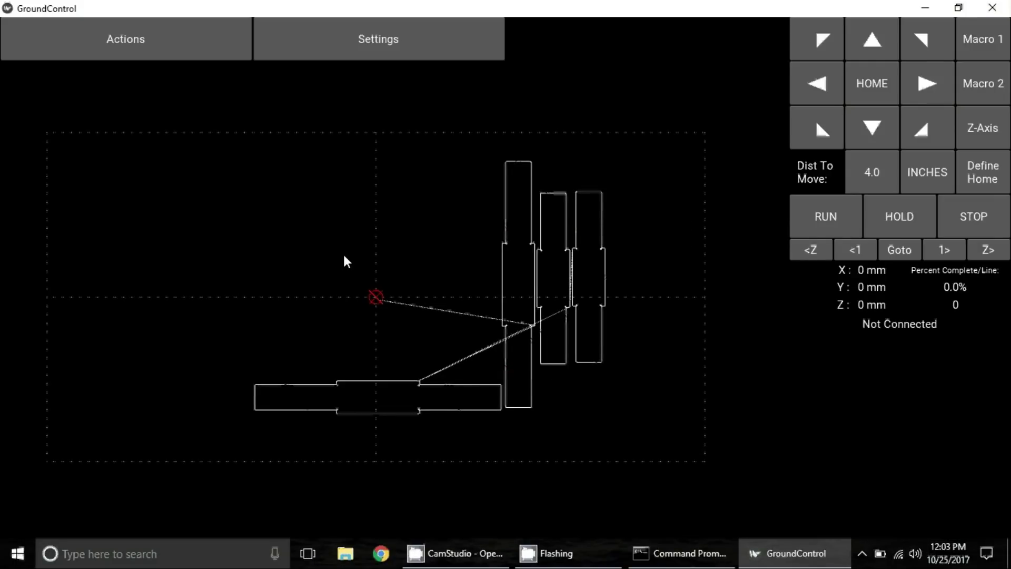
# In GroundControl, load Test File.nc from the Desktop and view the circle and square toolpaths on the sheet
pyautogui.moveTo(343, 256); pyautogui.dragTo(347, 251)
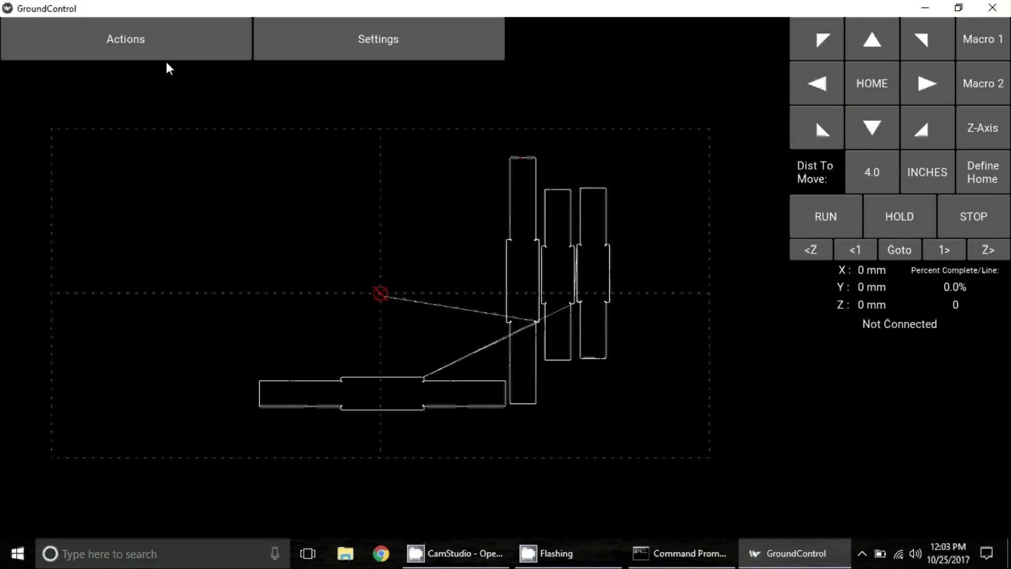
pyautogui.click(160, 46)
pyautogui.click(203, 136)
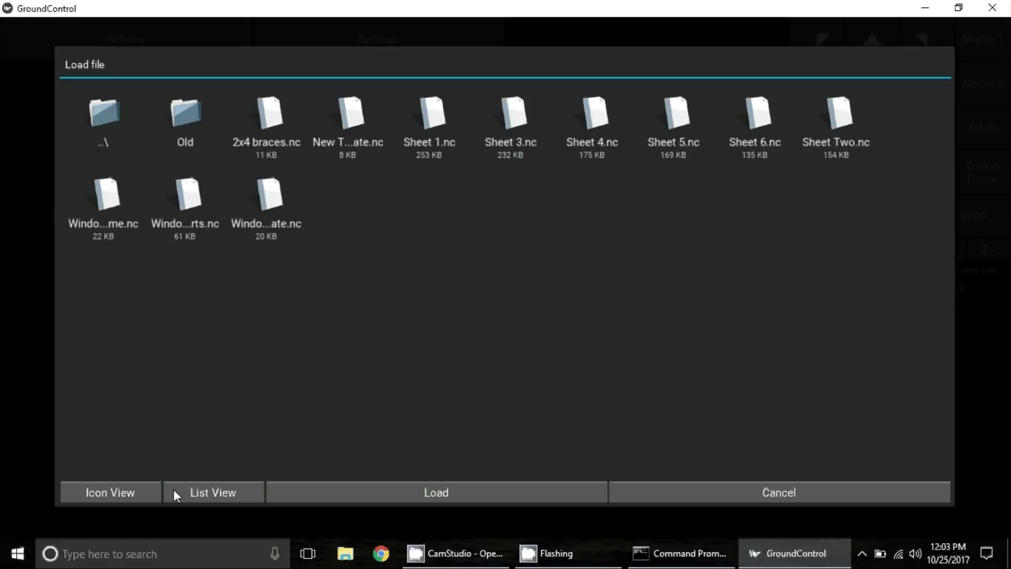
pyautogui.doubleClick(102, 120)
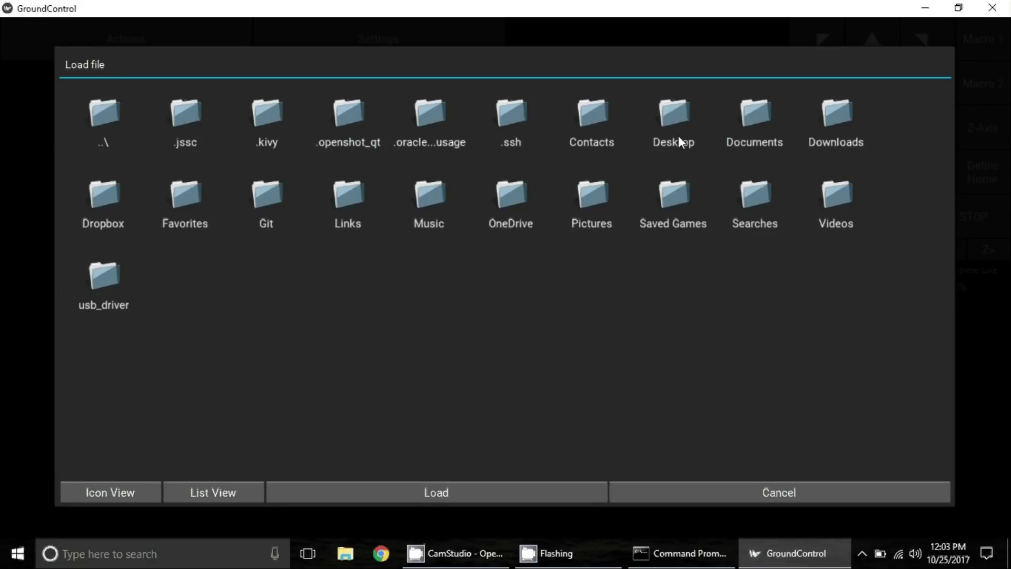
pyautogui.doubleClick(684, 111)
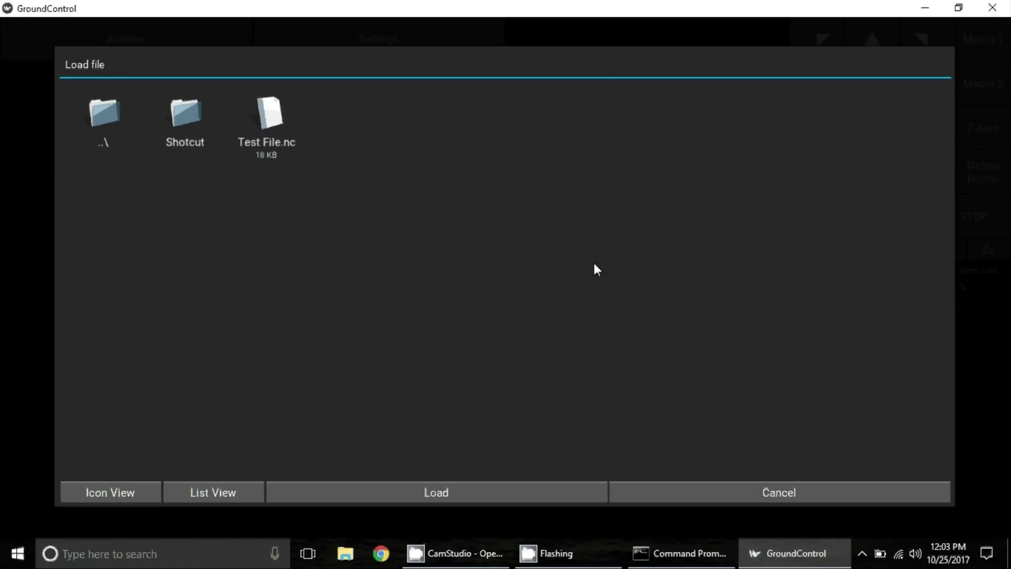
pyautogui.click(288, 131)
pyautogui.click(513, 491)
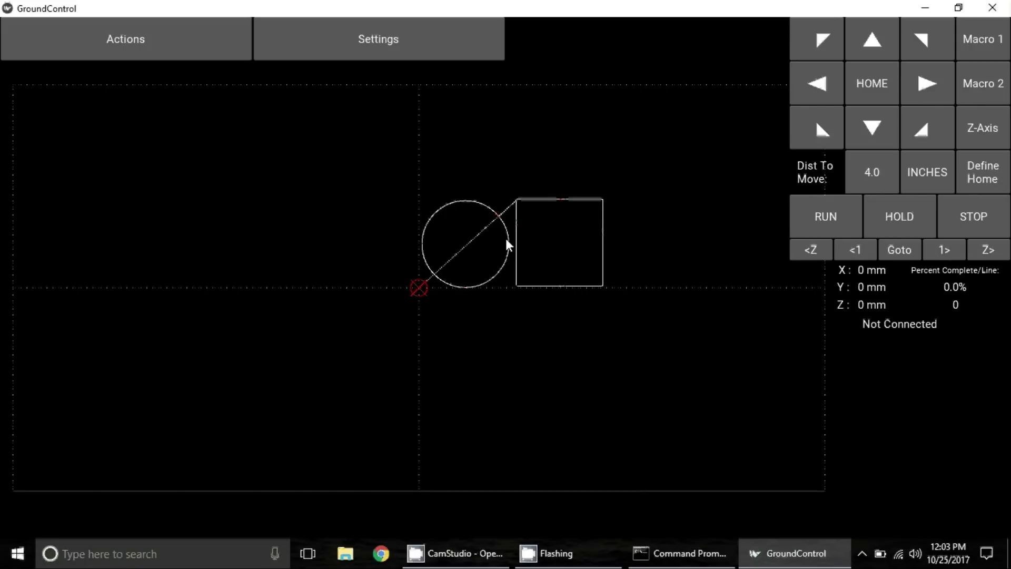
pyautogui.scroll(-1, 432, 364)
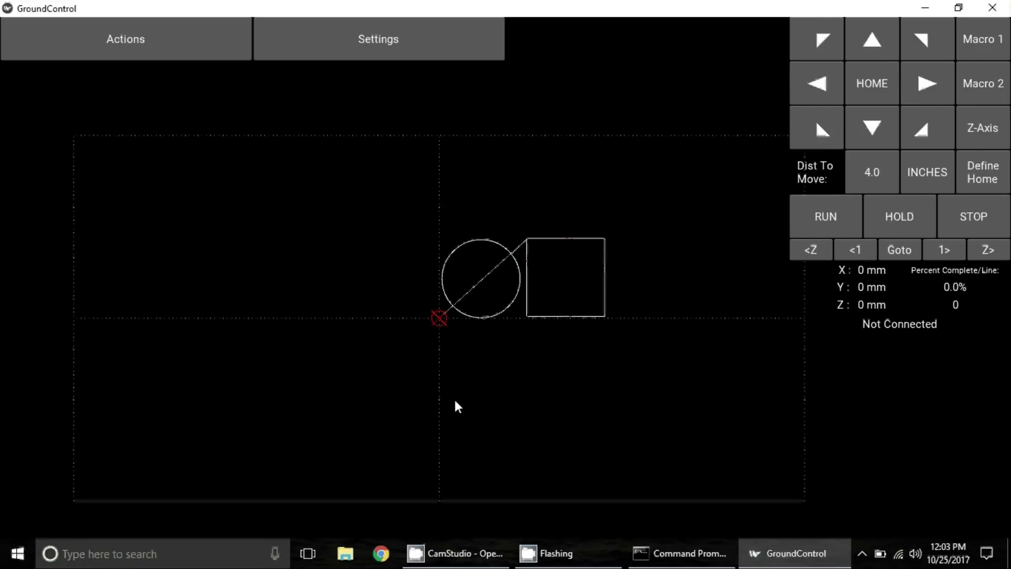